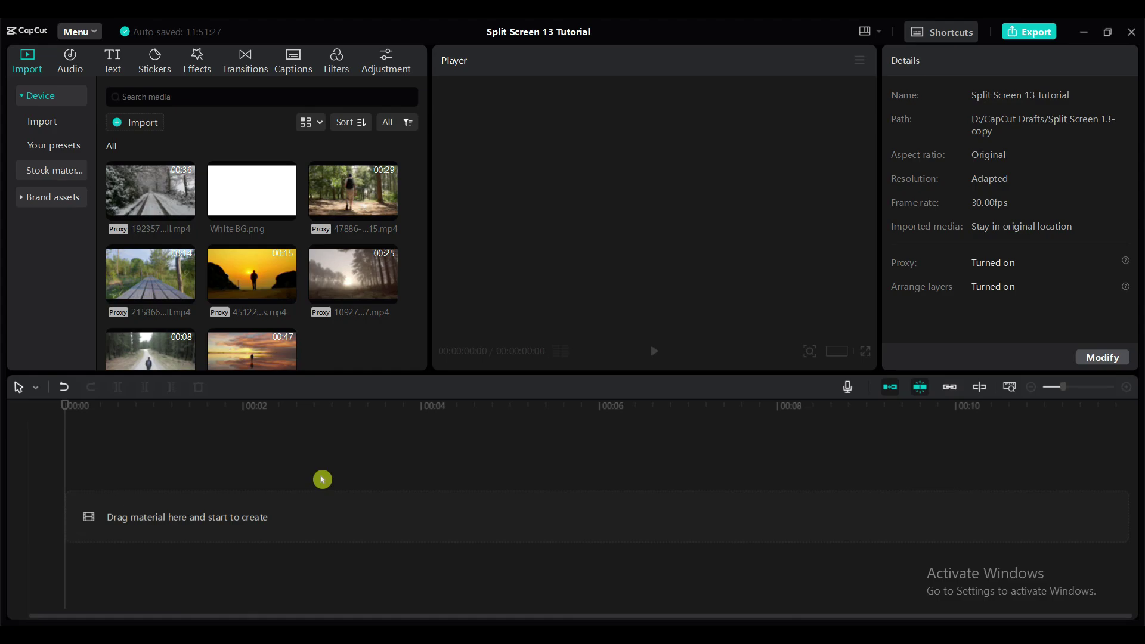
Preview the White BG image and the forest walker, sunset and misty forest clips.
drag(327, 377, 335, 453)
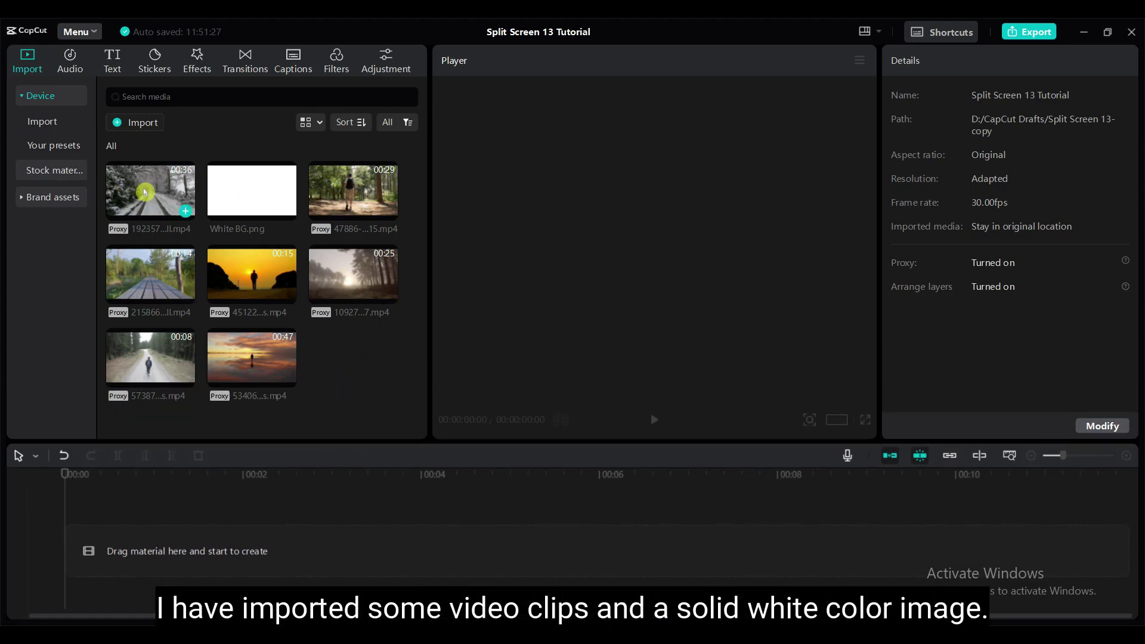
click(258, 198)
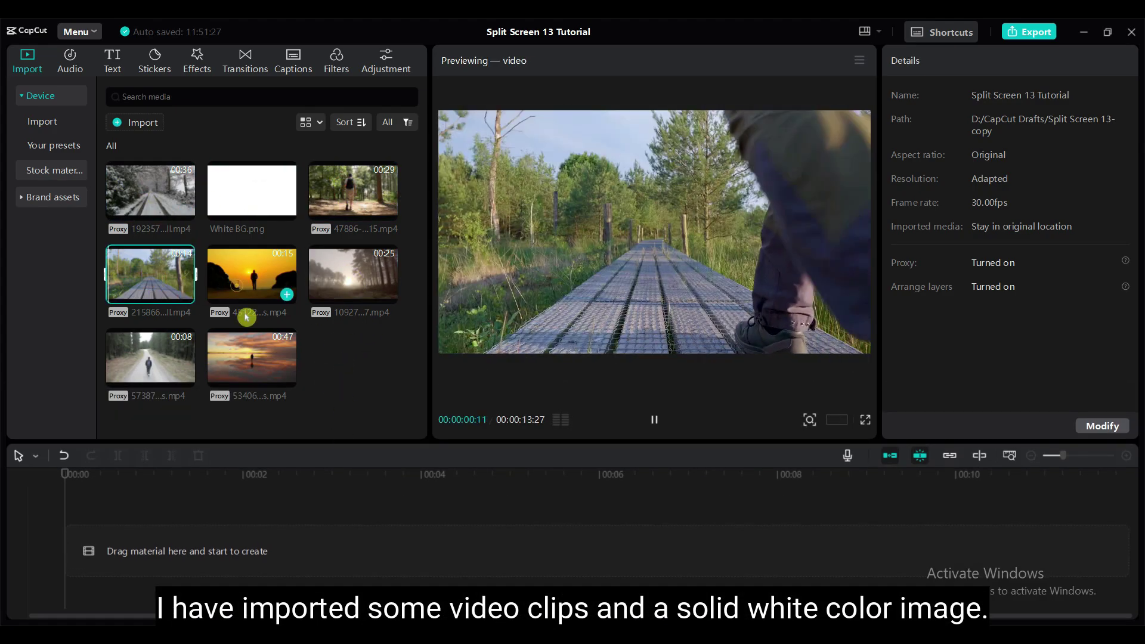
click(177, 365)
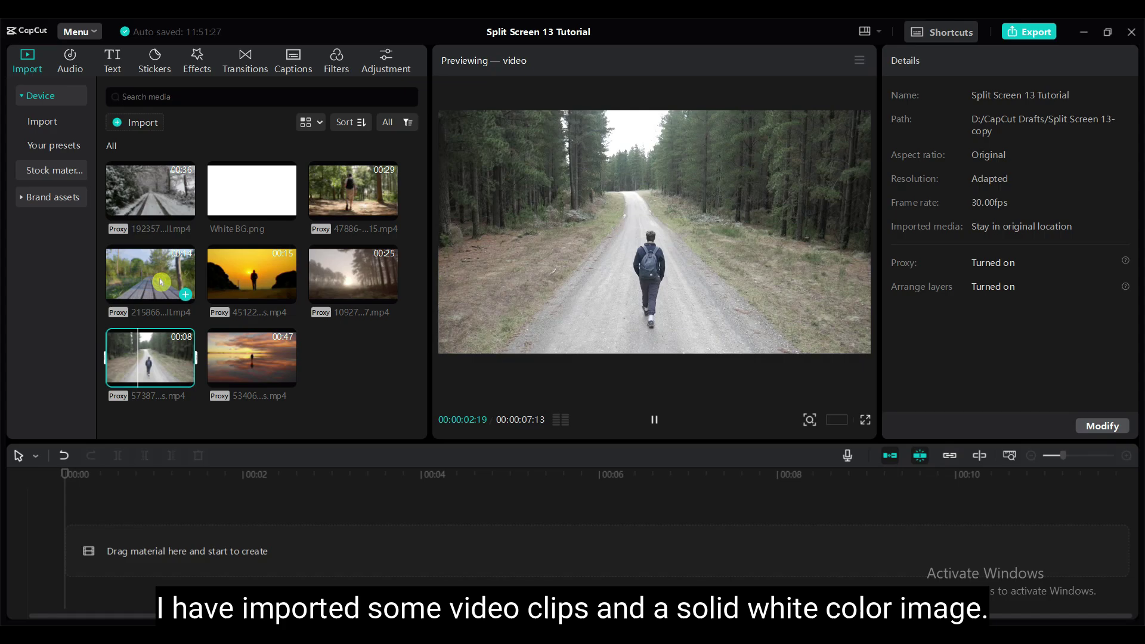
click(261, 278)
click(326, 275)
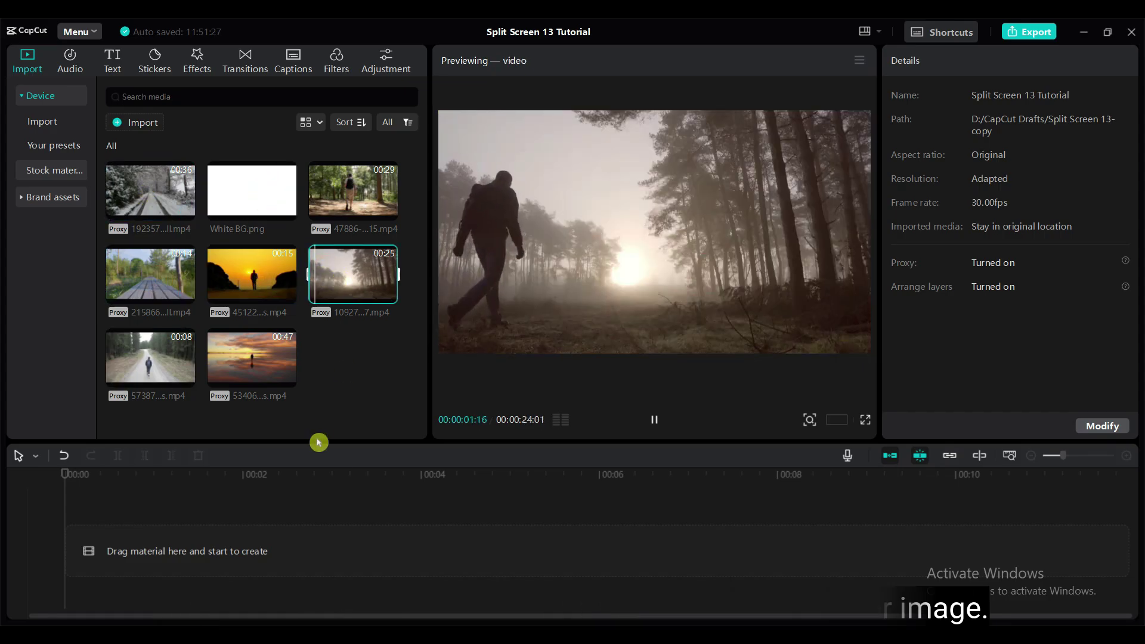
Add the snowy-road clip to the timeline, split it at 00:09 and delete the remainder.
drag(320, 441, 319, 404)
click(149, 189)
drag(132, 189, 119, 525)
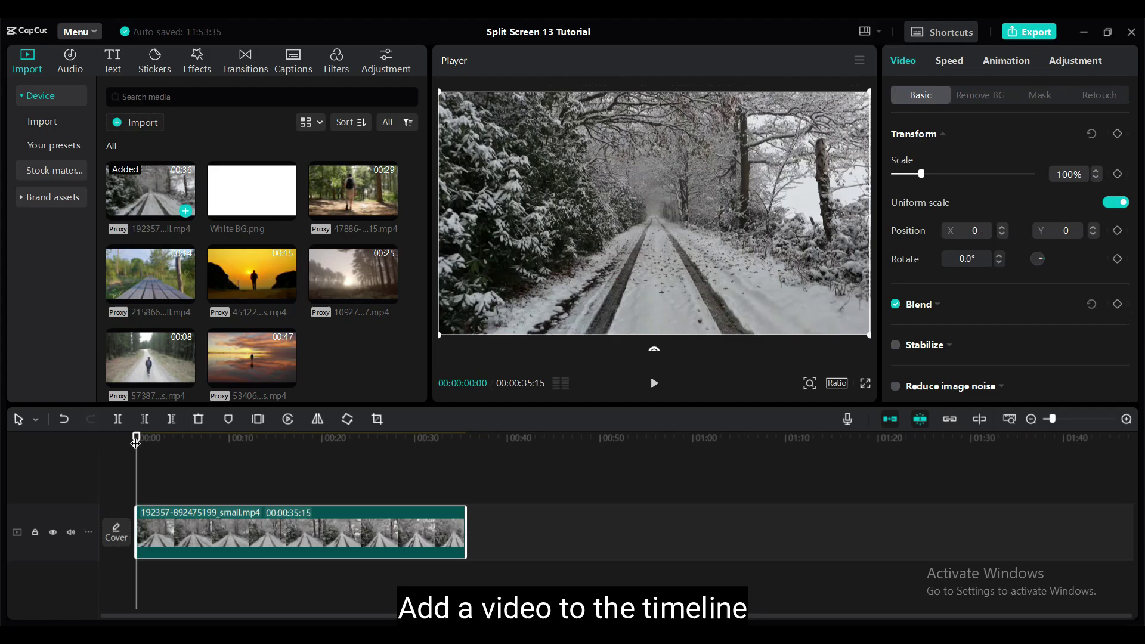
drag(135, 438, 304, 467)
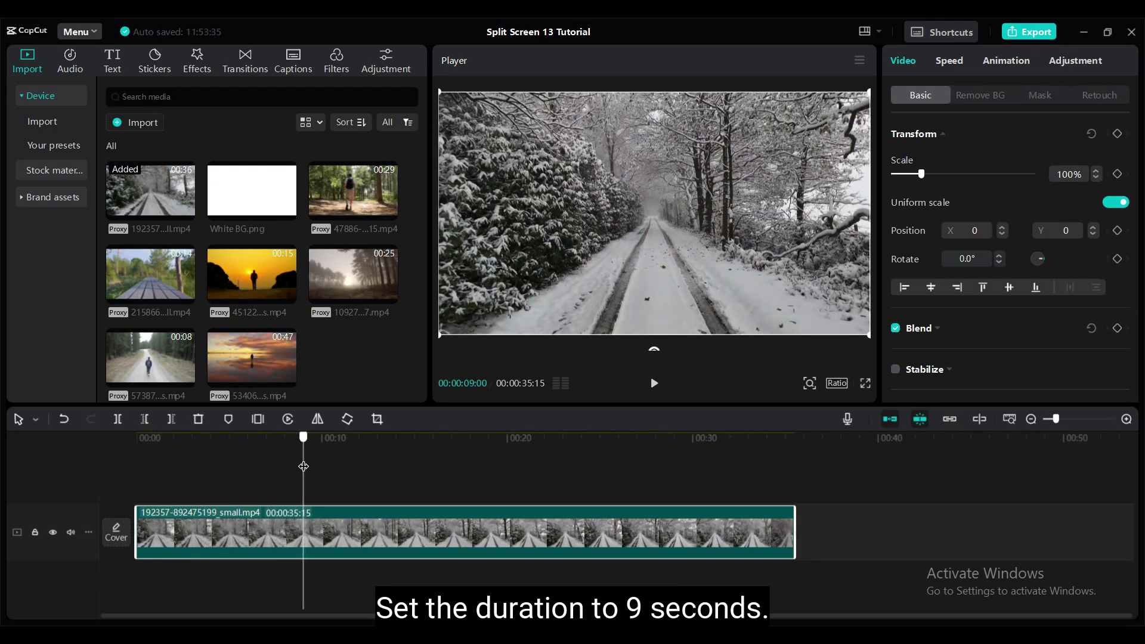
click(119, 419)
click(394, 530)
key(Delete)
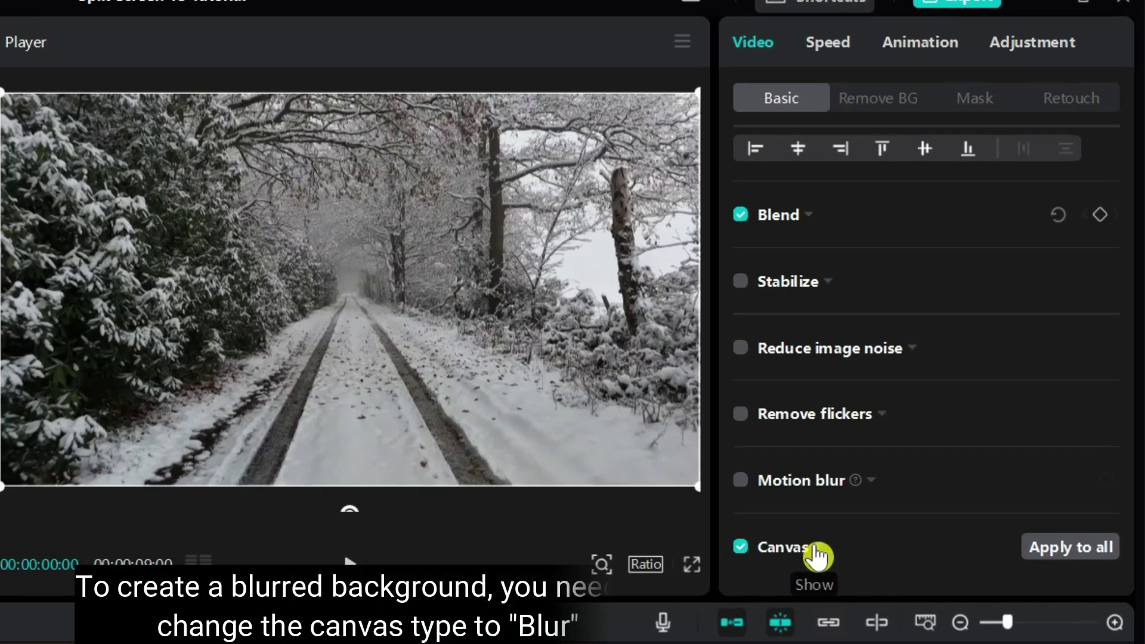
Set the snowy clip's canvas background to Blur with the first, lightest blur preset.
click(817, 556)
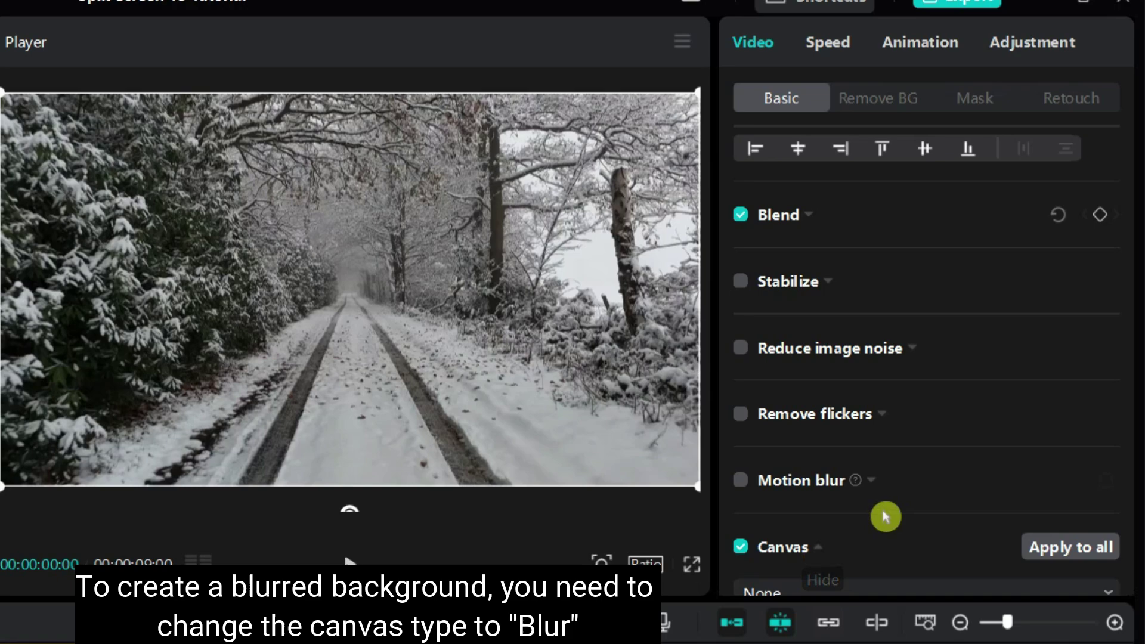
click(835, 555)
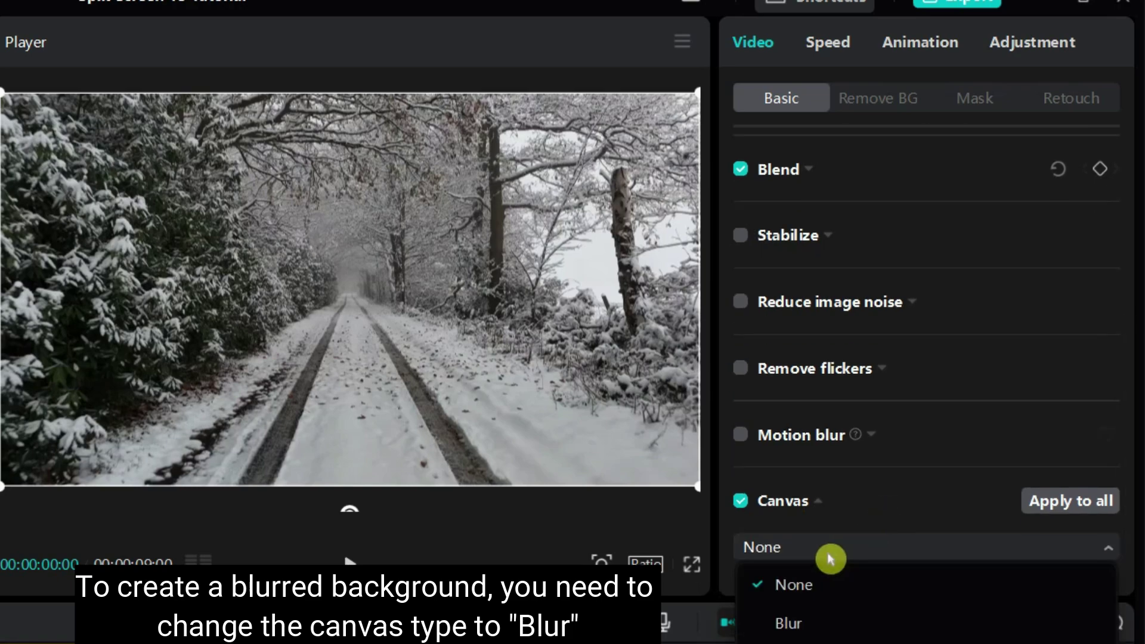
click(802, 624)
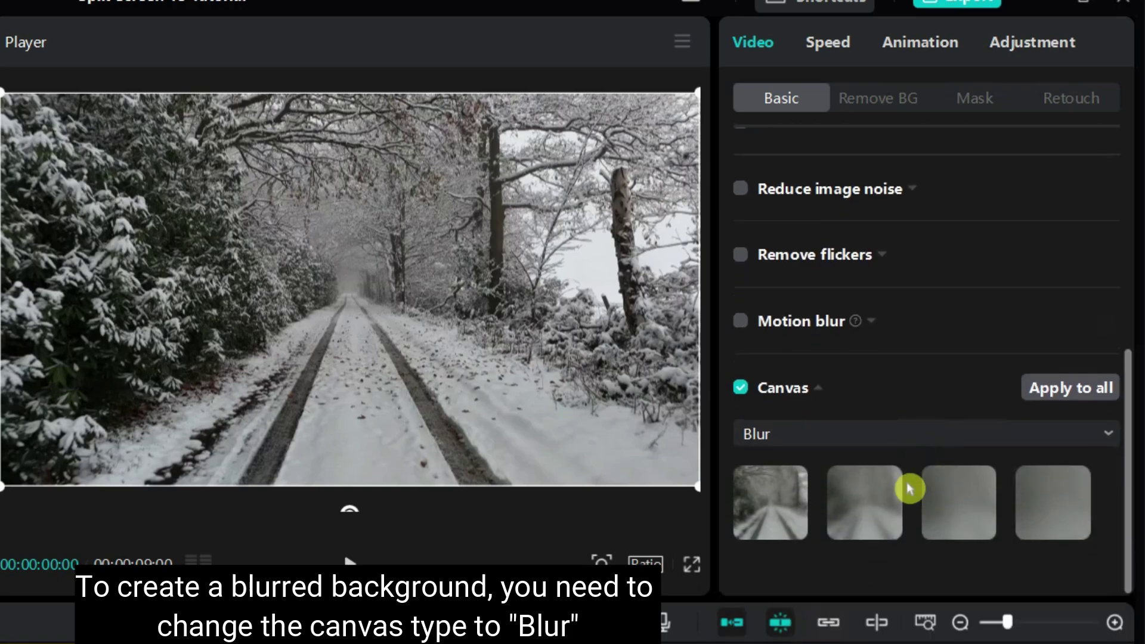
click(781, 520)
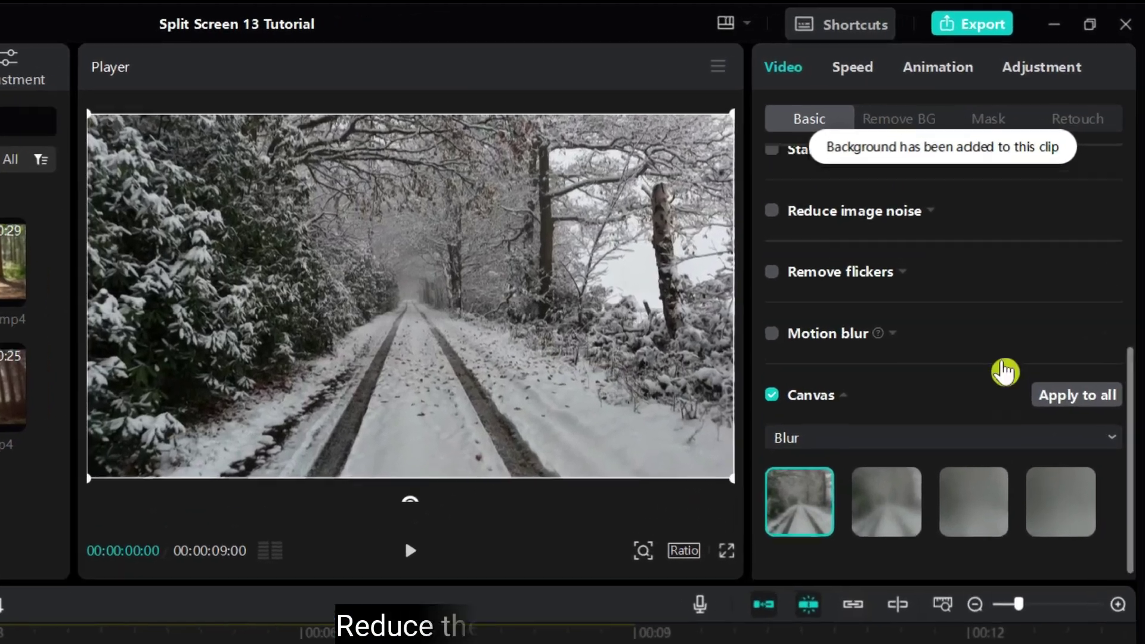
Shrink the clip's scale to 1% and play back the blurred result.
scroll(1054, 265, up, 8)
drag(789, 254, 733, 255)
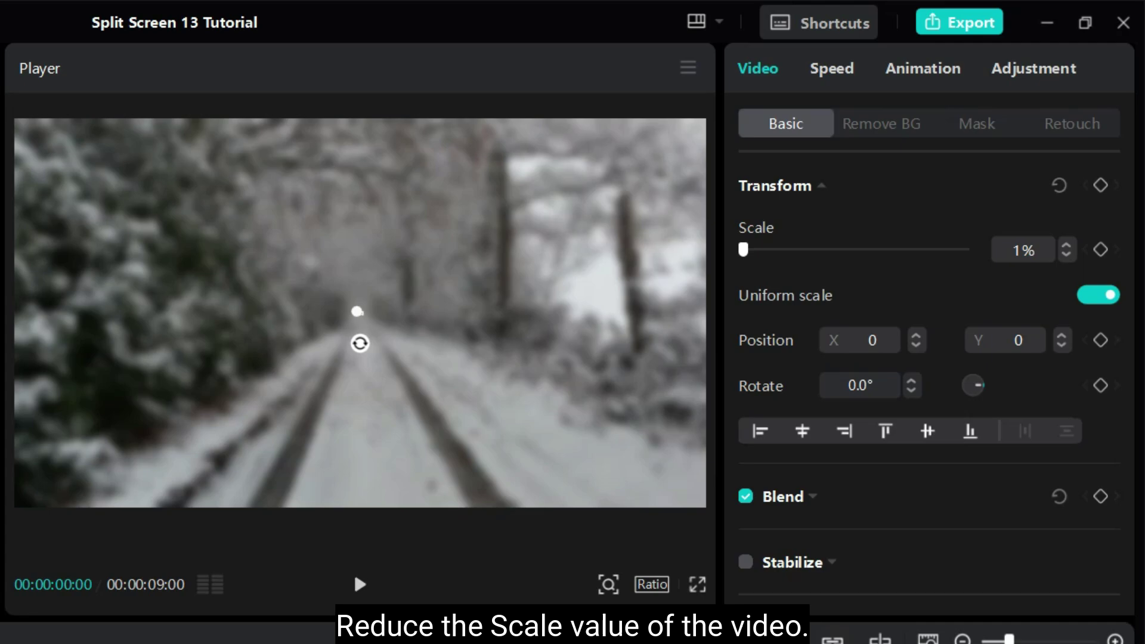
click(360, 586)
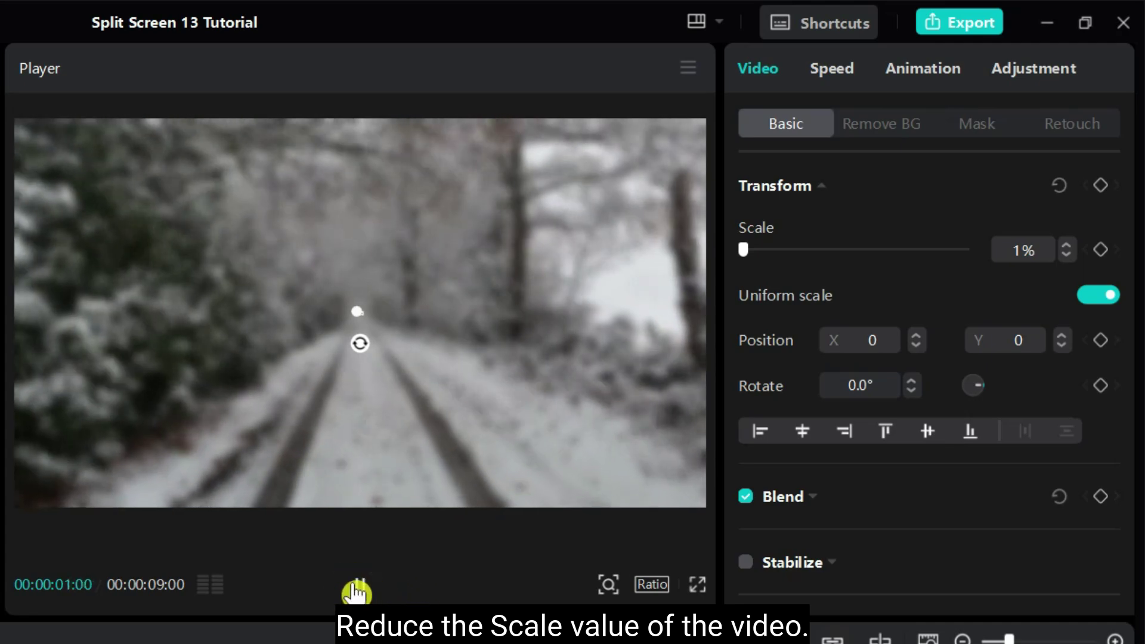
click(359, 586)
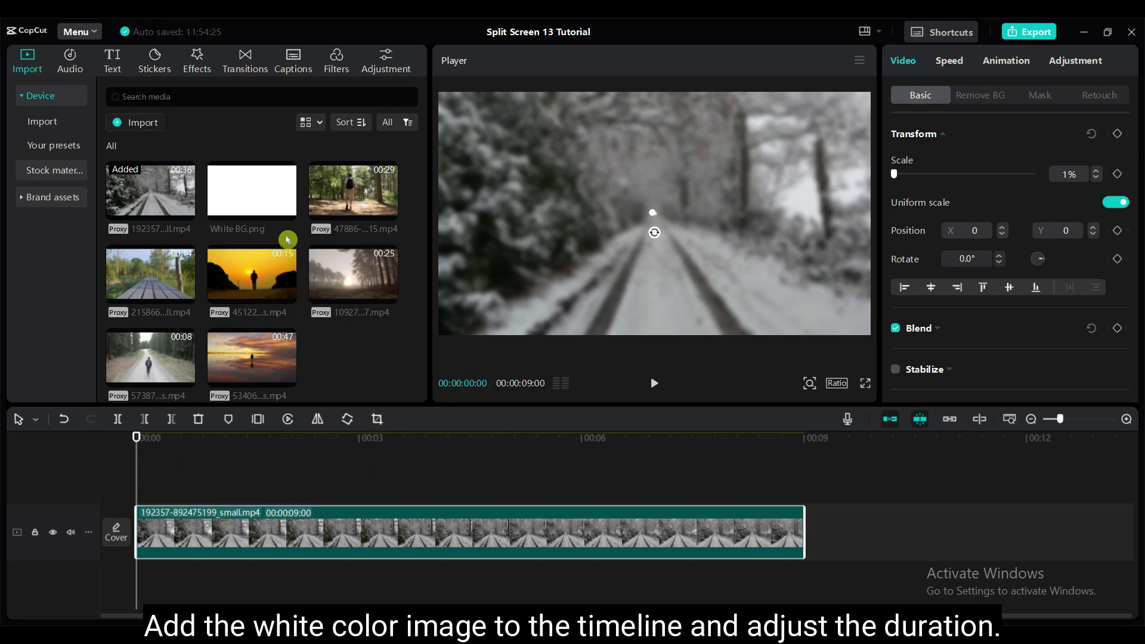
Add White BG.png above the snowy clip for 9 seconds, masked to a 998×803 rectangle with round corners 10.
drag(244, 199, 173, 418)
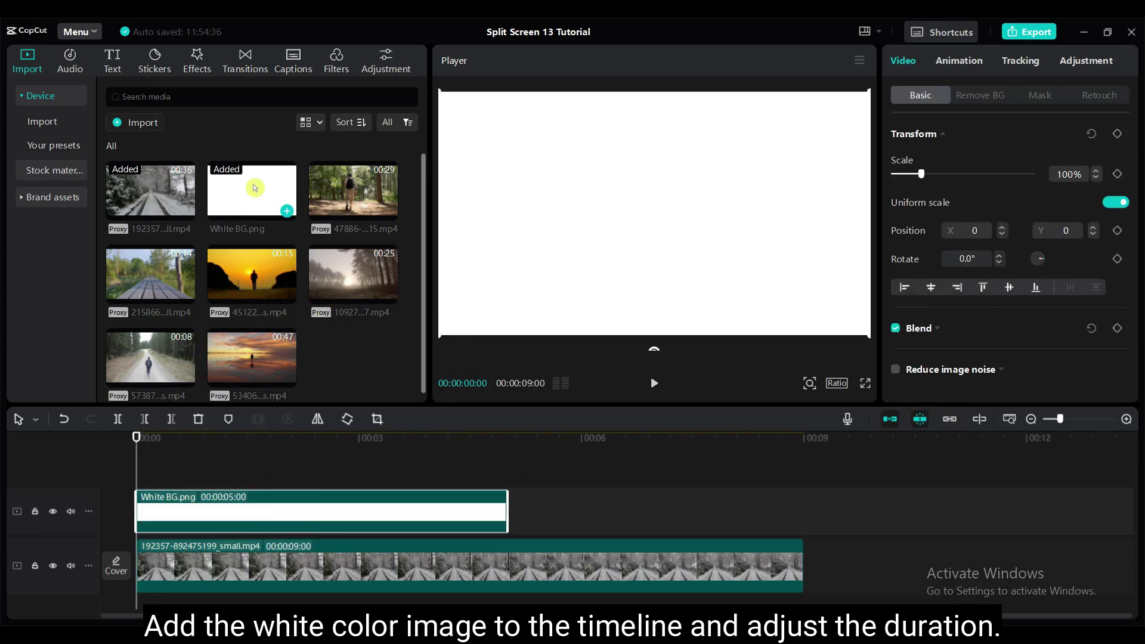
drag(508, 510, 773, 511)
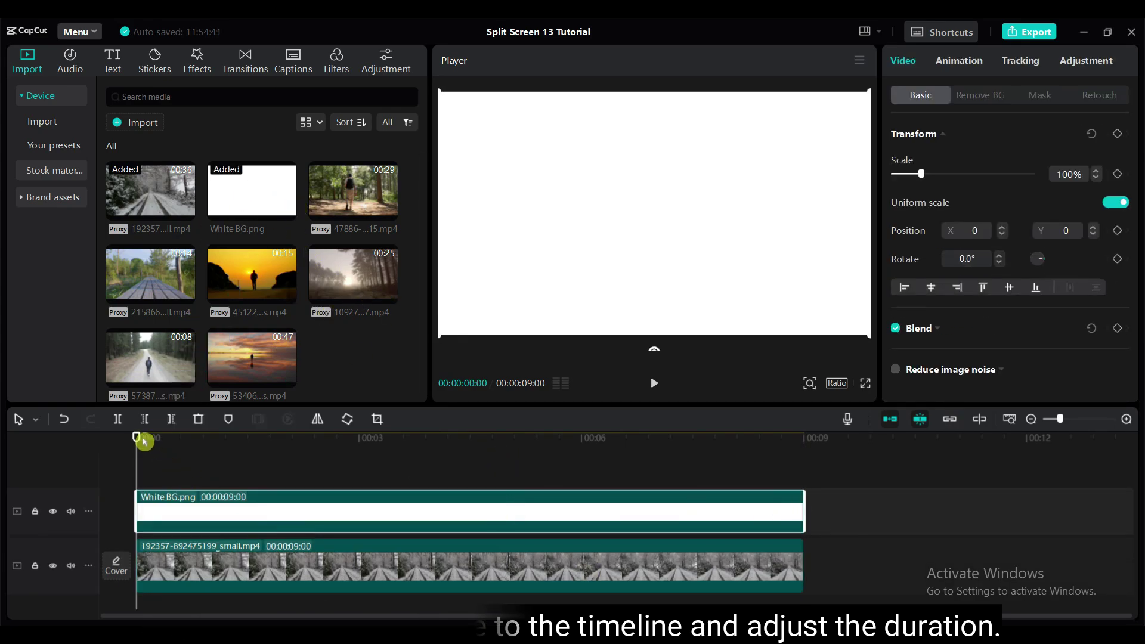
click(1040, 96)
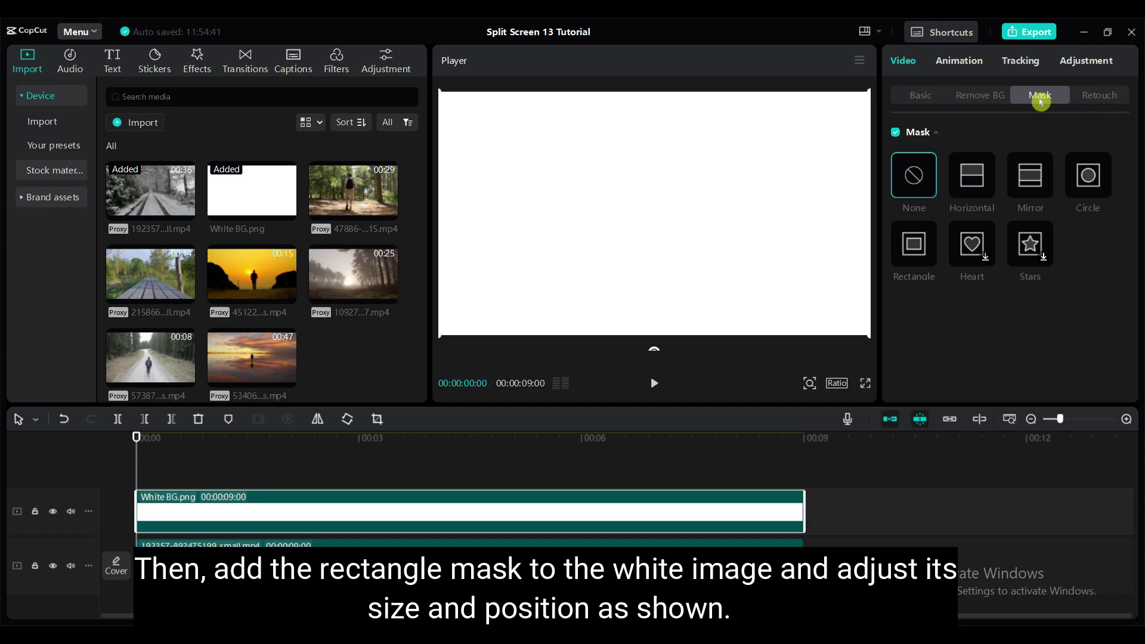
click(916, 249)
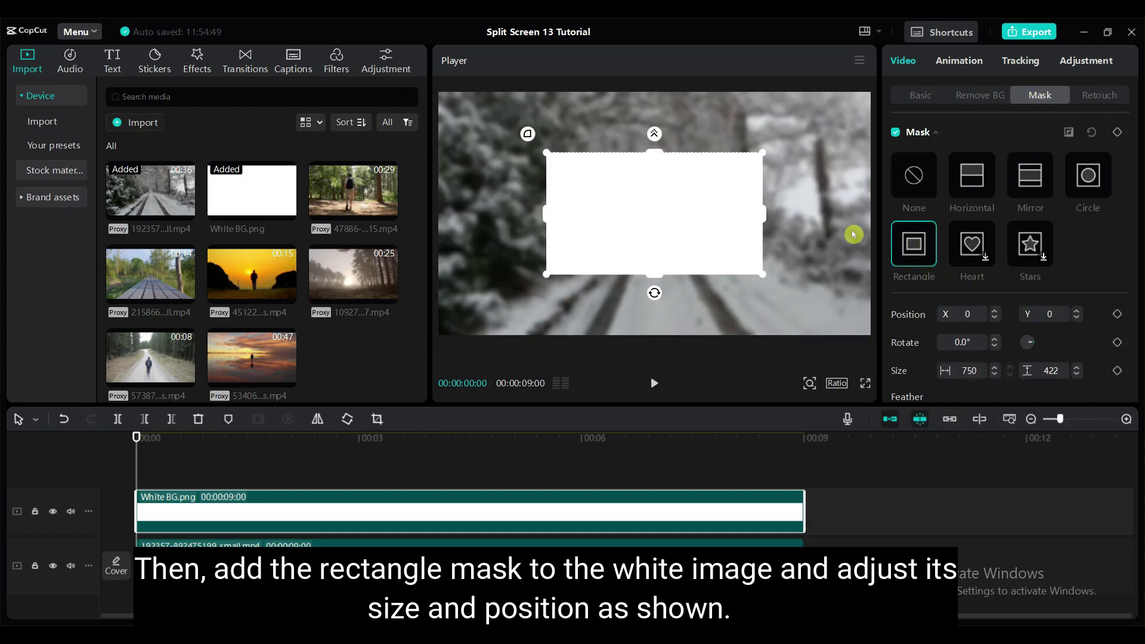
drag(767, 222, 796, 222)
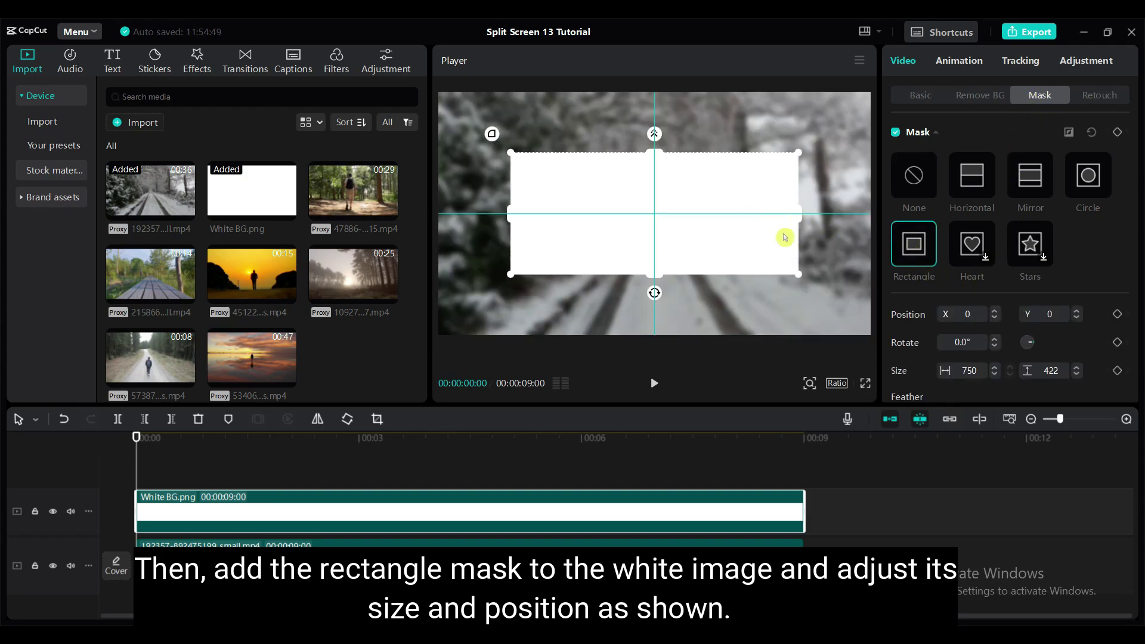
drag(660, 287, 667, 336)
scroll(1038, 310, down, 3)
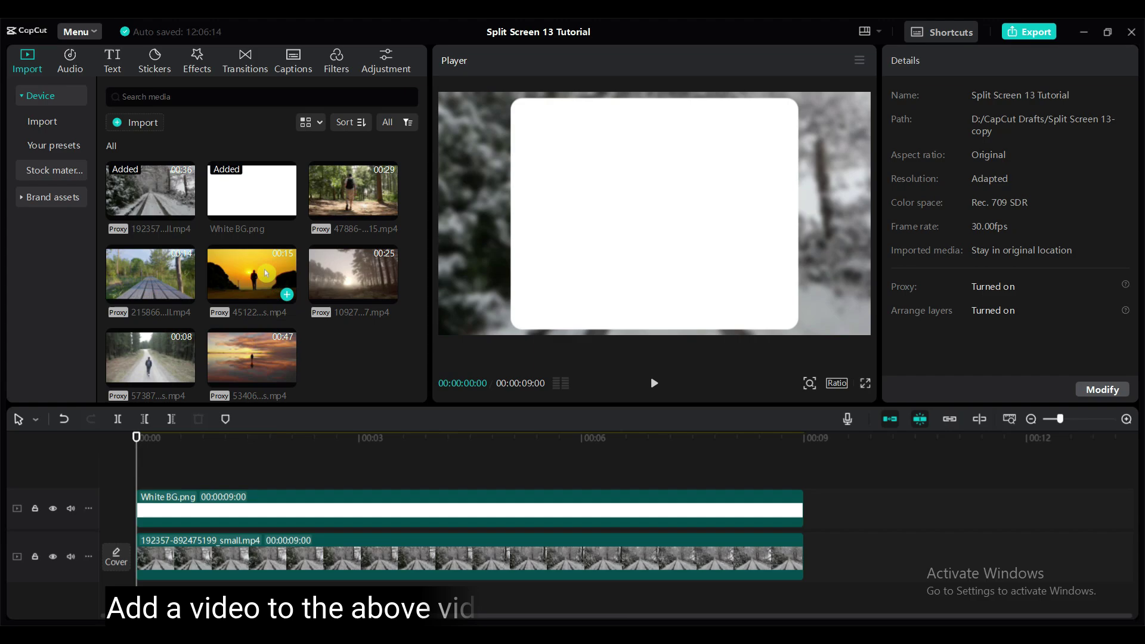
Add the sunset silhouette clip on top and trim it to 9 seconds at 00:09.
drag(266, 273, 490, 495)
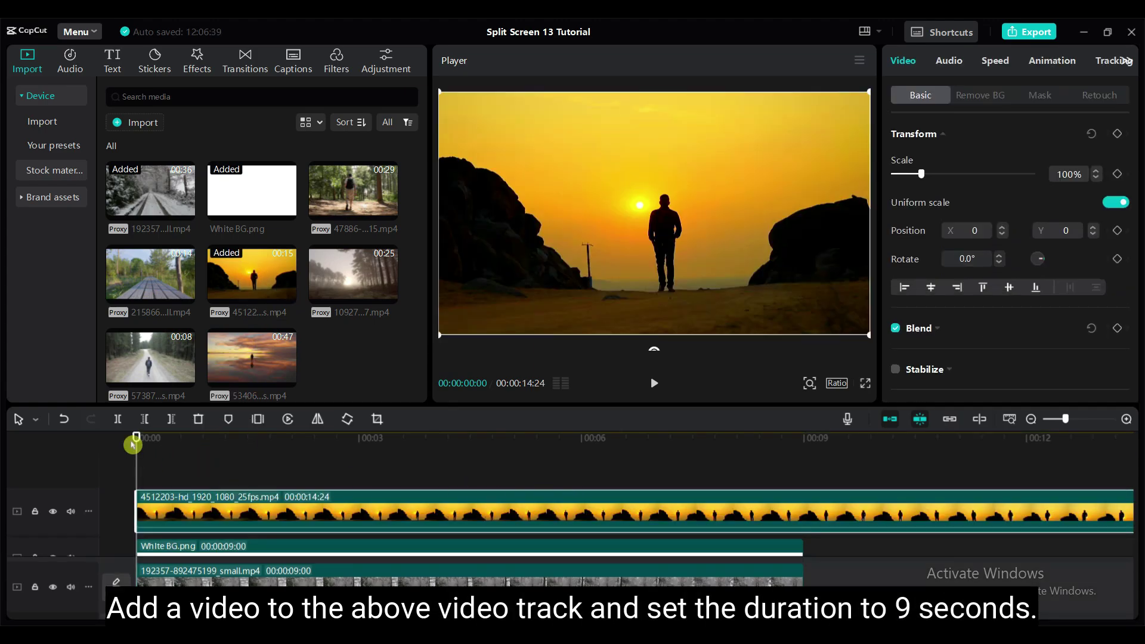
drag(132, 445, 788, 449)
click(118, 419)
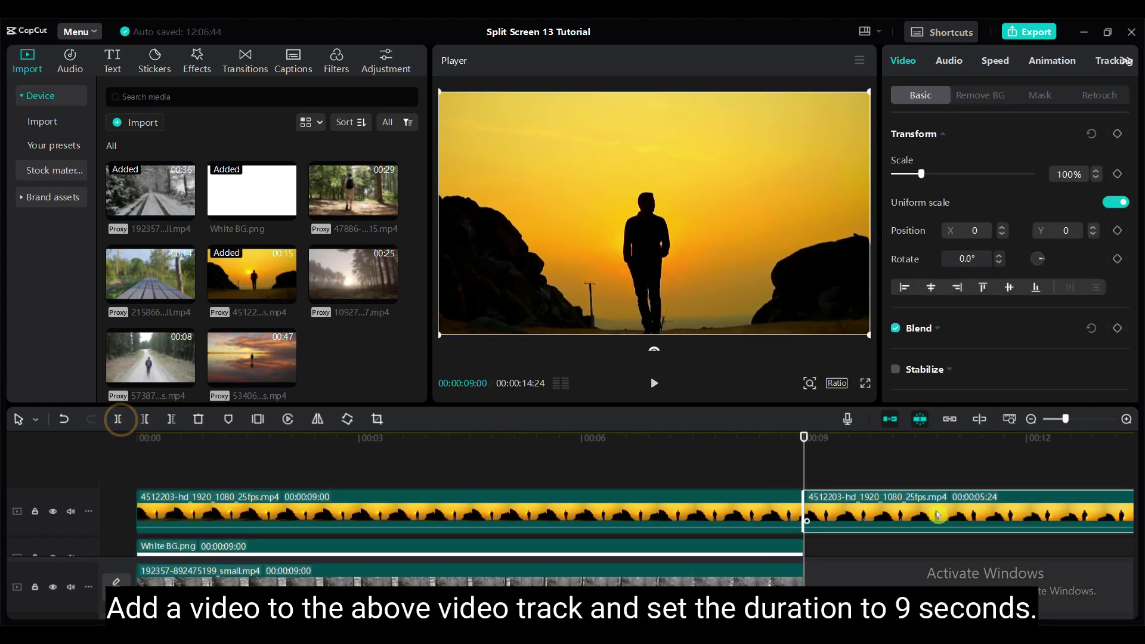
key(Delete)
drag(804, 437, 133, 440)
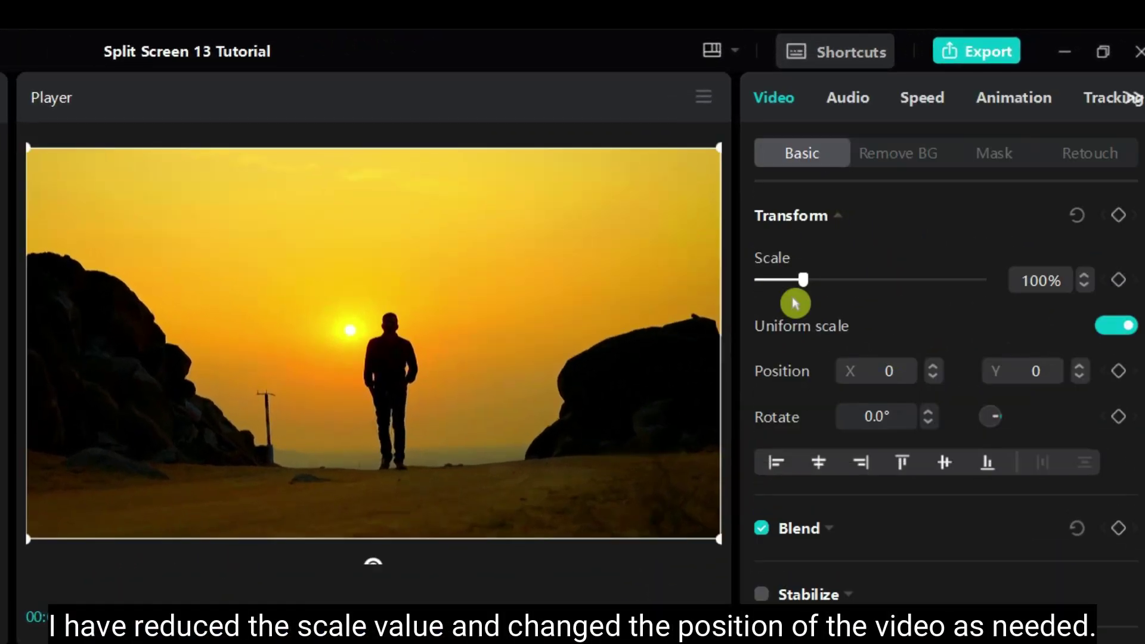
Scale the sunset clip to 87% and move it left to X -847, Y -76.
drag(805, 289, 799, 286)
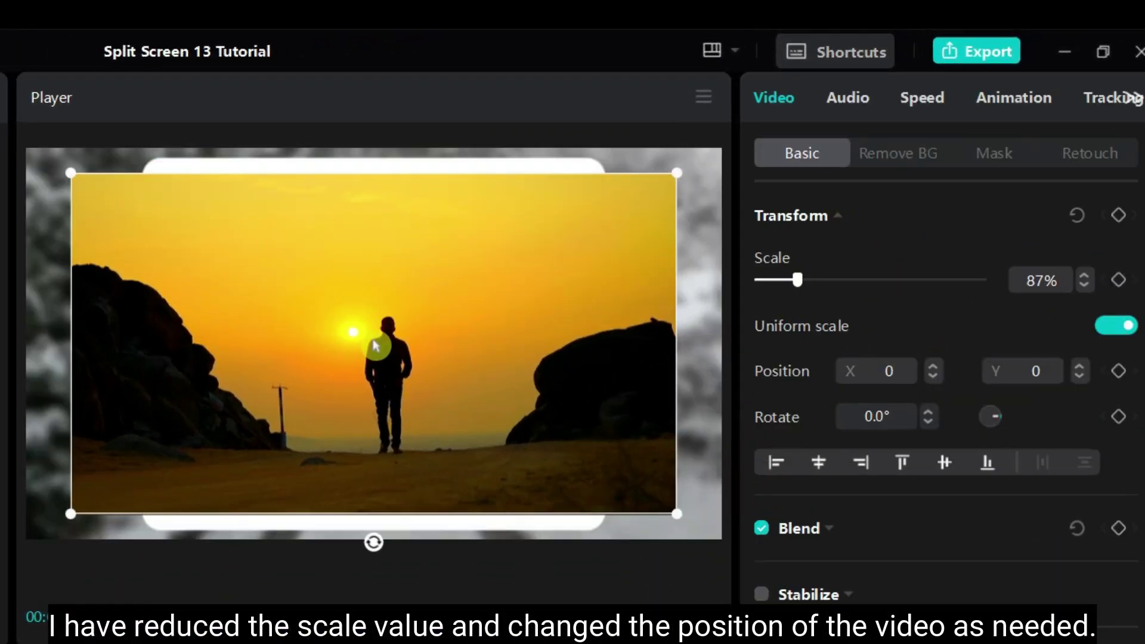
drag(375, 383, 223, 358)
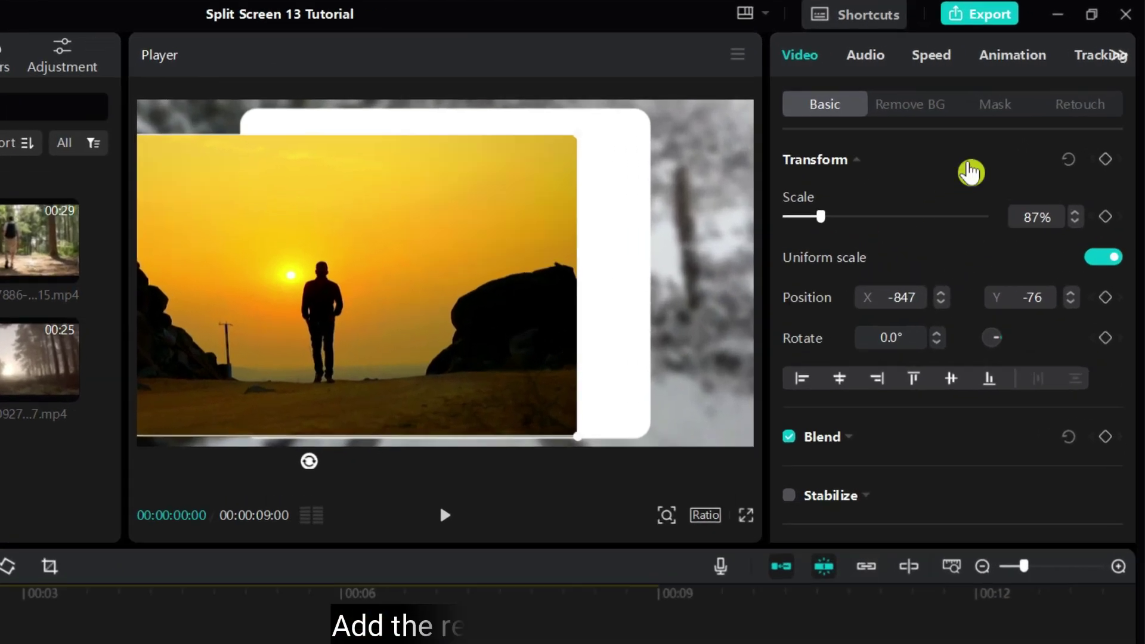
click(994, 153)
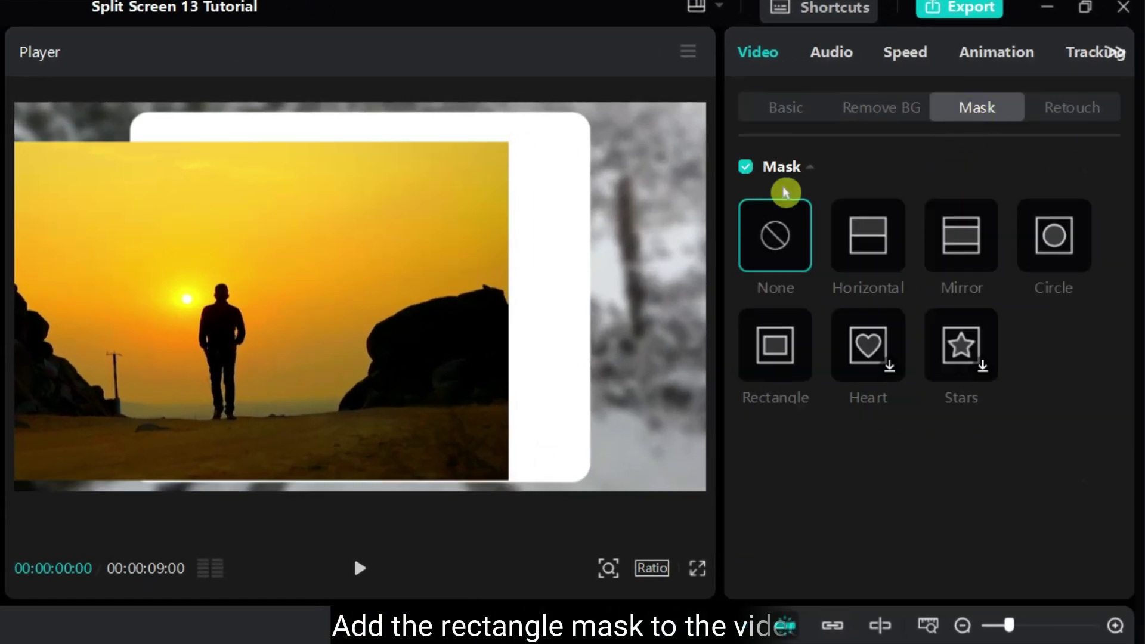
Give the sunset clip a rectangle mask sized 747×990 at X 146, Y -24.
click(787, 363)
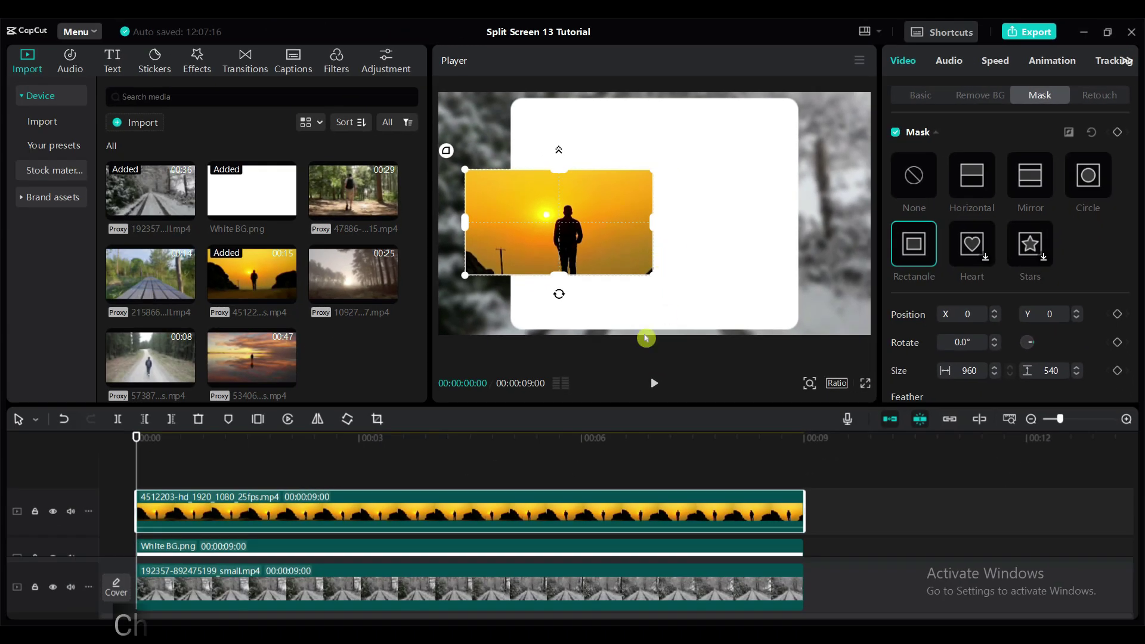
drag(227, 310, 294, 309)
drag(434, 355, 398, 355)
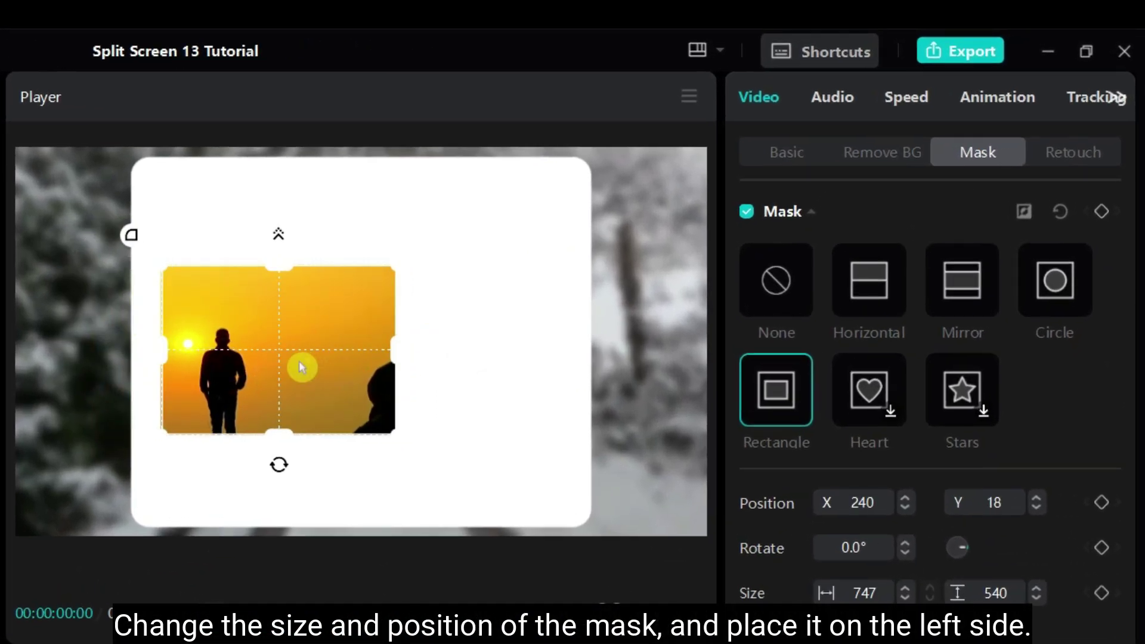
drag(299, 365, 282, 368)
drag(262, 429, 282, 527)
drag(272, 449, 272, 453)
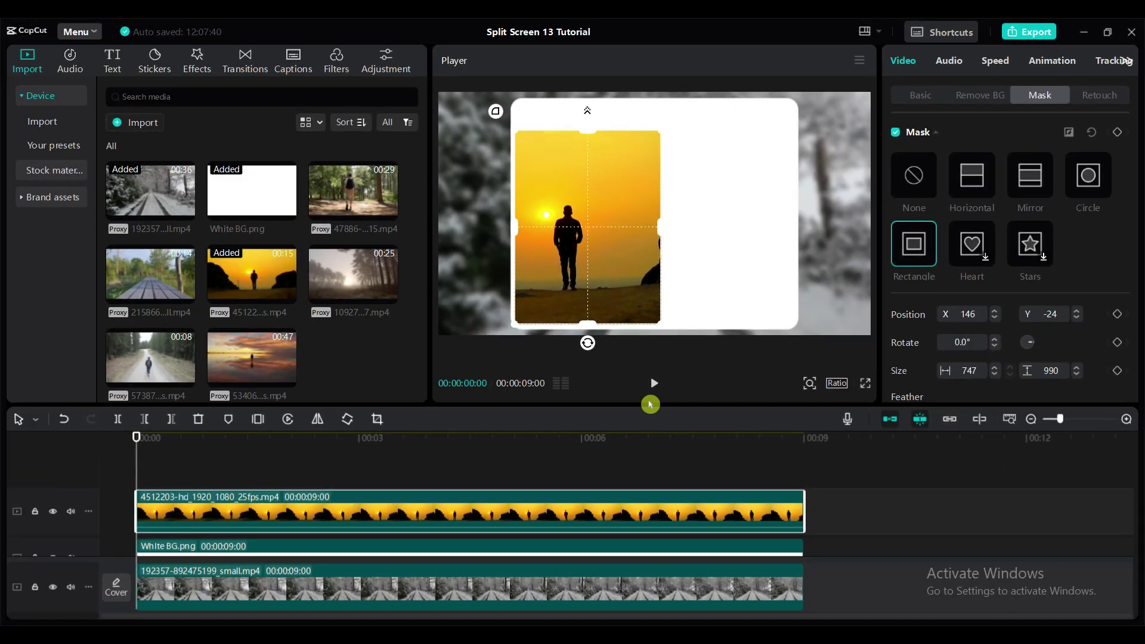
Scrub through the video to check the mask, then reselect the sunset clip.
click(804, 439)
drag(804, 439, 396, 439)
click(452, 498)
scroll(1102, 294, down, 2)
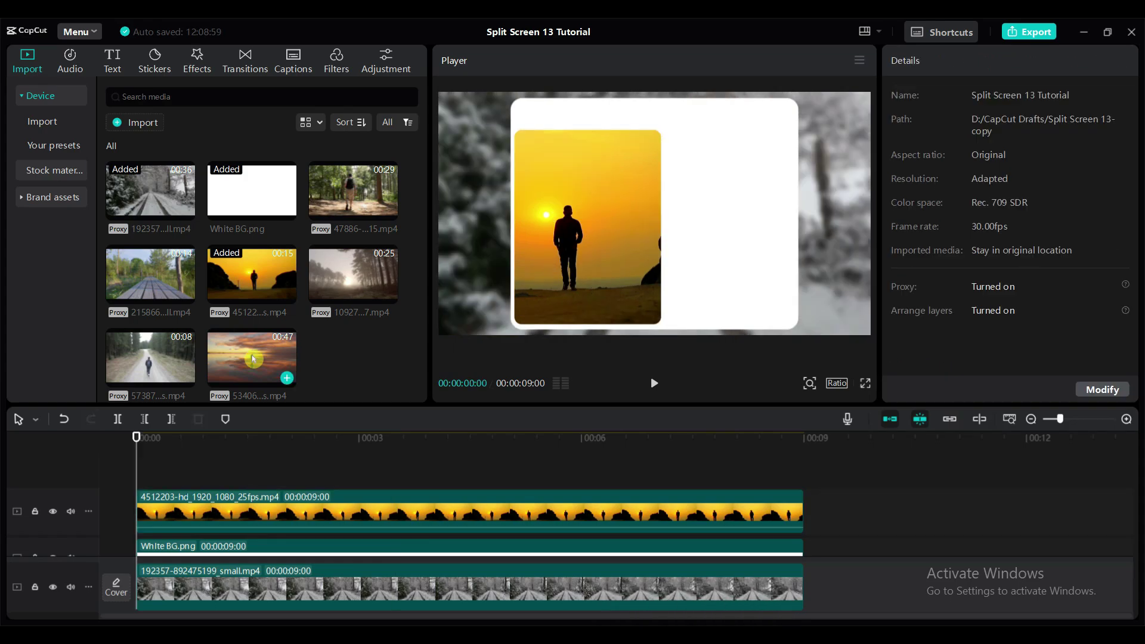
Add the salt-flat sunset clip on a new top track and trim it to 9 seconds.
drag(280, 364, 145, 475)
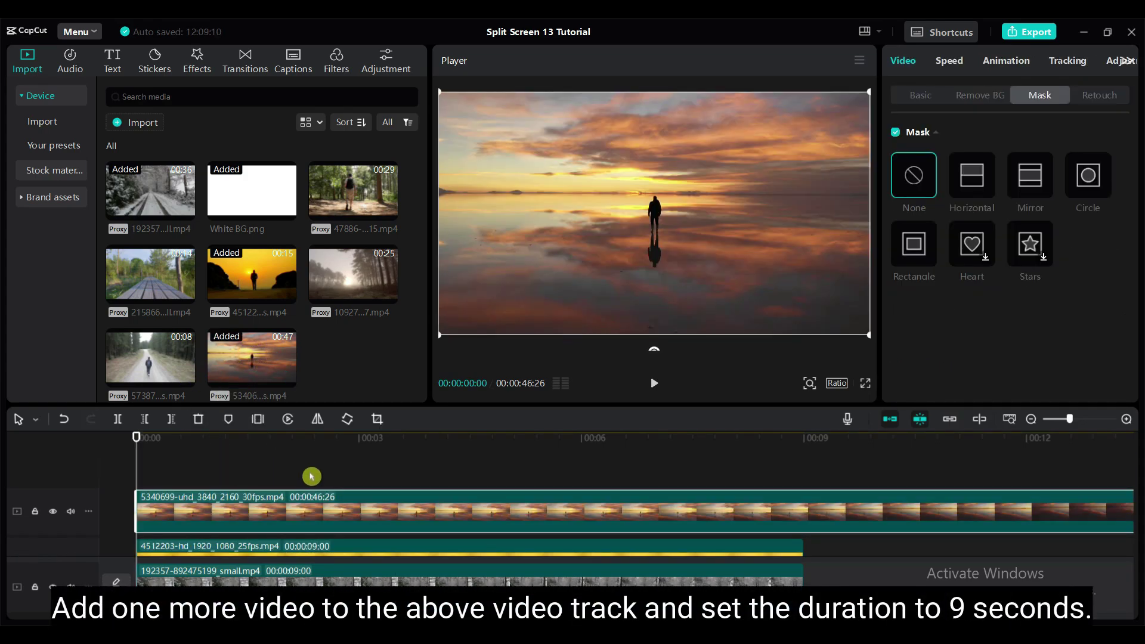
drag(137, 440, 828, 497)
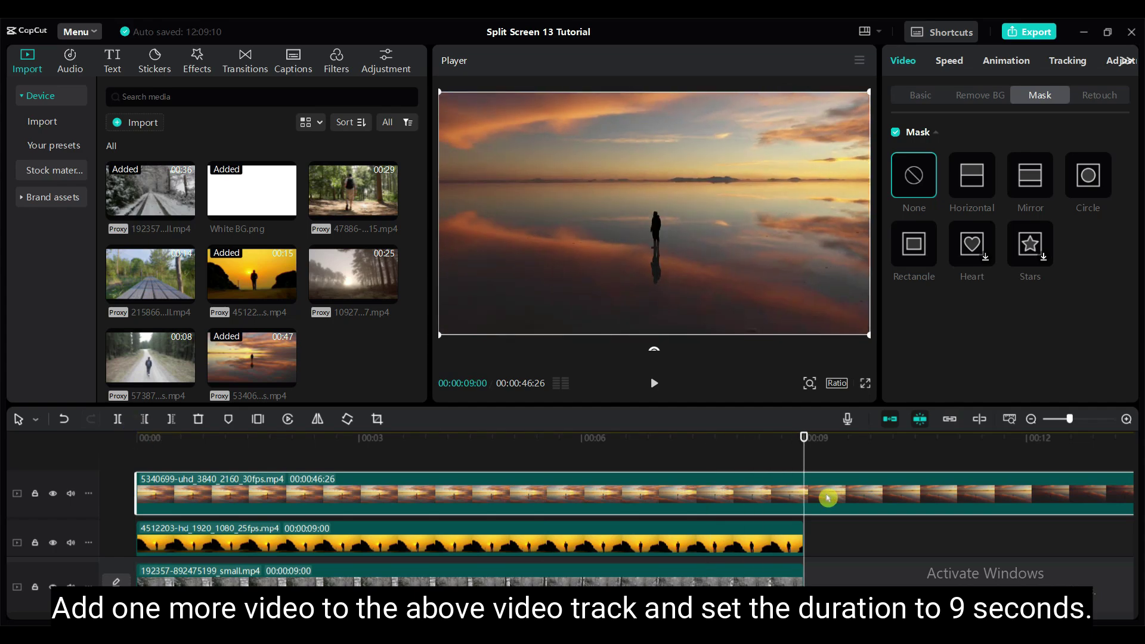
key(ctrl+b)
click(843, 493)
key(Delete)
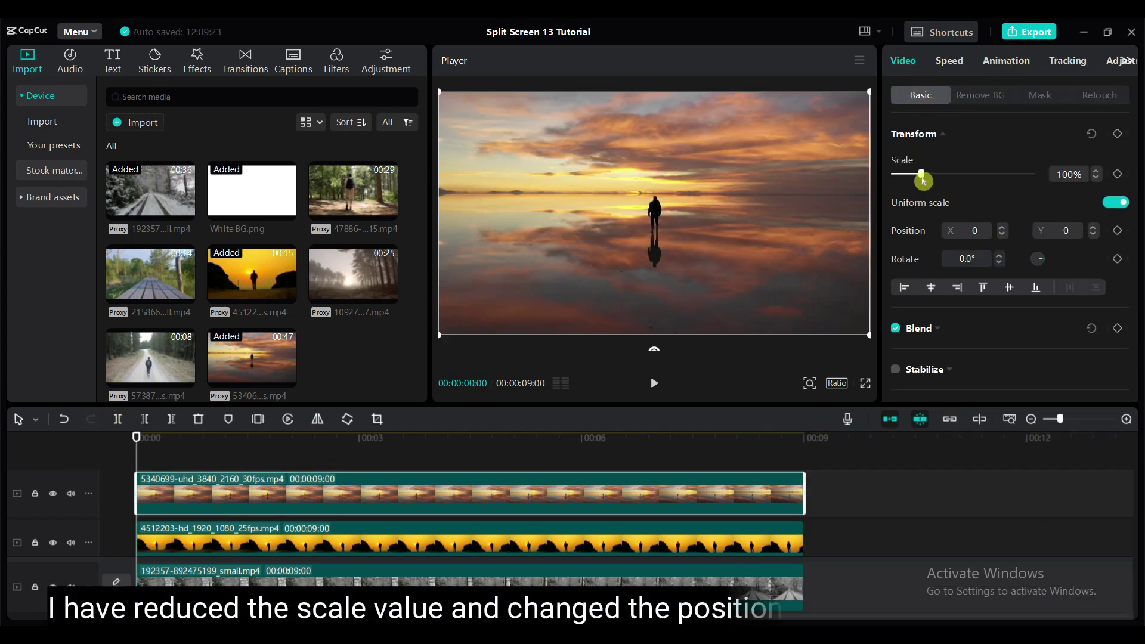
Scale the salt-flat clip to 87% and move it right to X 536, Y -50.
drag(922, 174, 917, 174)
drag(742, 217, 795, 216)
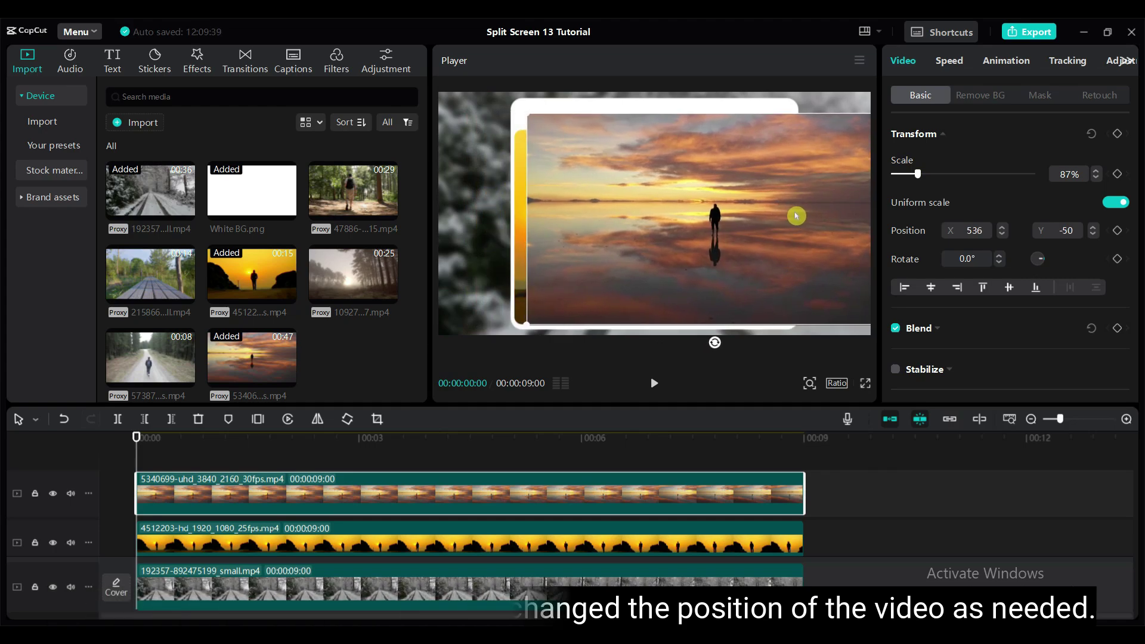
click(1051, 97)
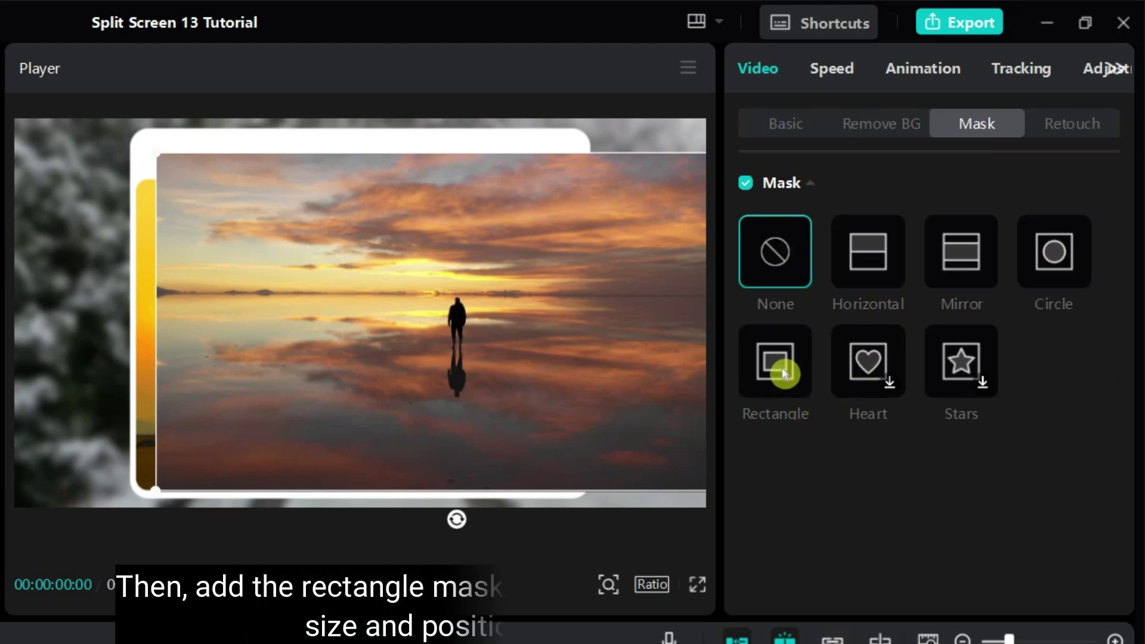
Mask the salt-flat clip with a 1373×1955 rectangle at X 116, Y -67, round corners 10.
click(785, 370)
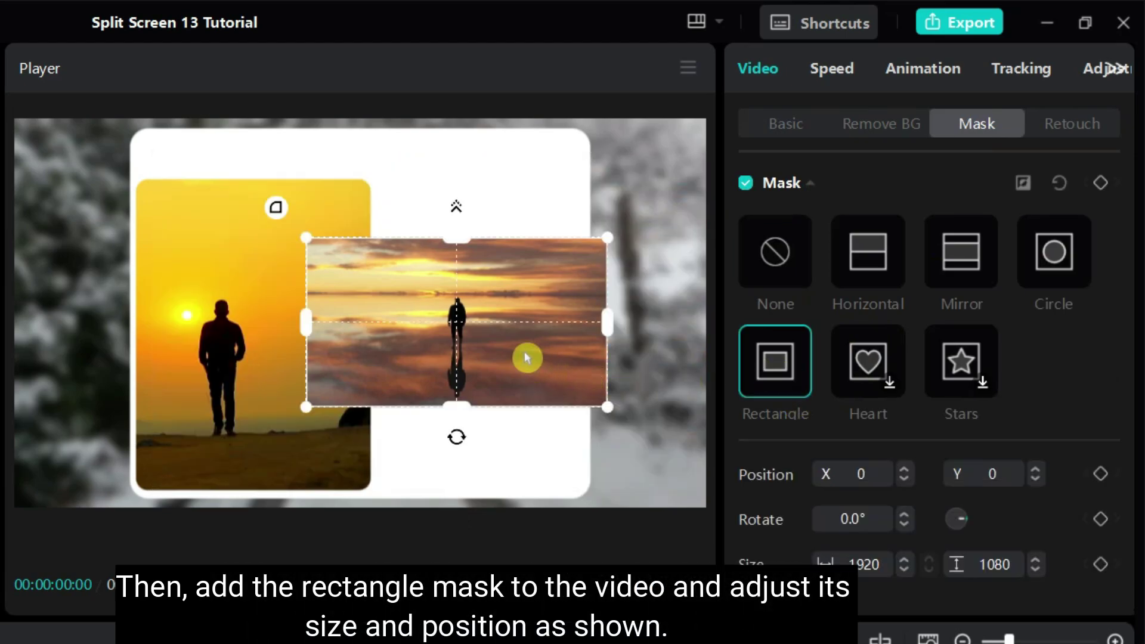
drag(499, 349, 521, 343)
drag(631, 320, 545, 320)
drag(477, 404, 489, 498)
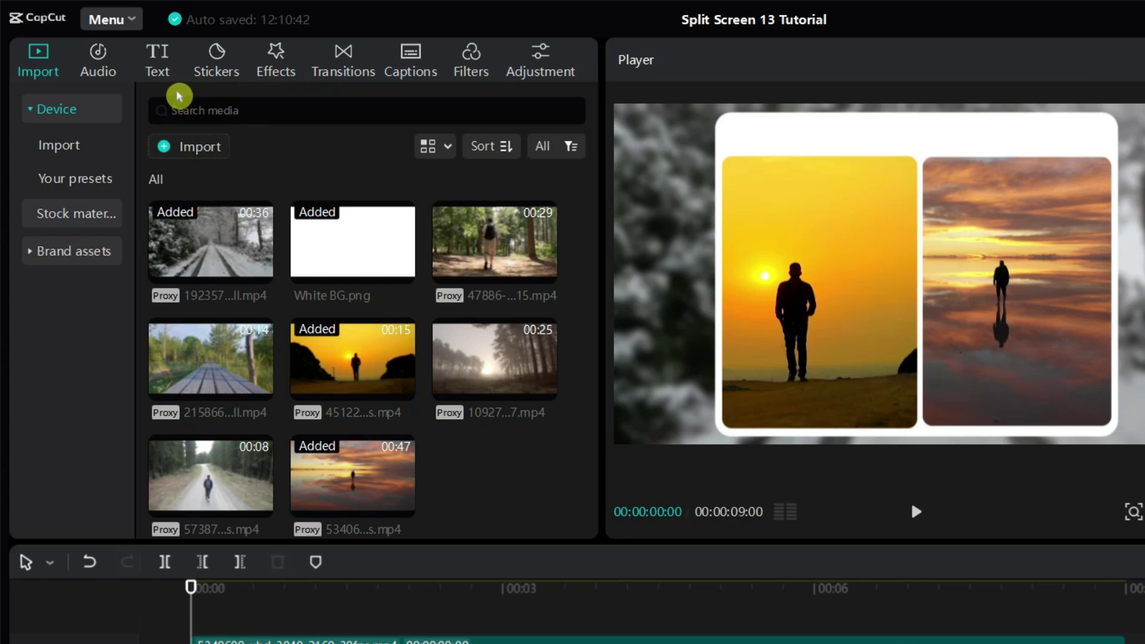
Add the Rome Diaries Vlog title template to the timeline, extended to 9 seconds.
click(165, 71)
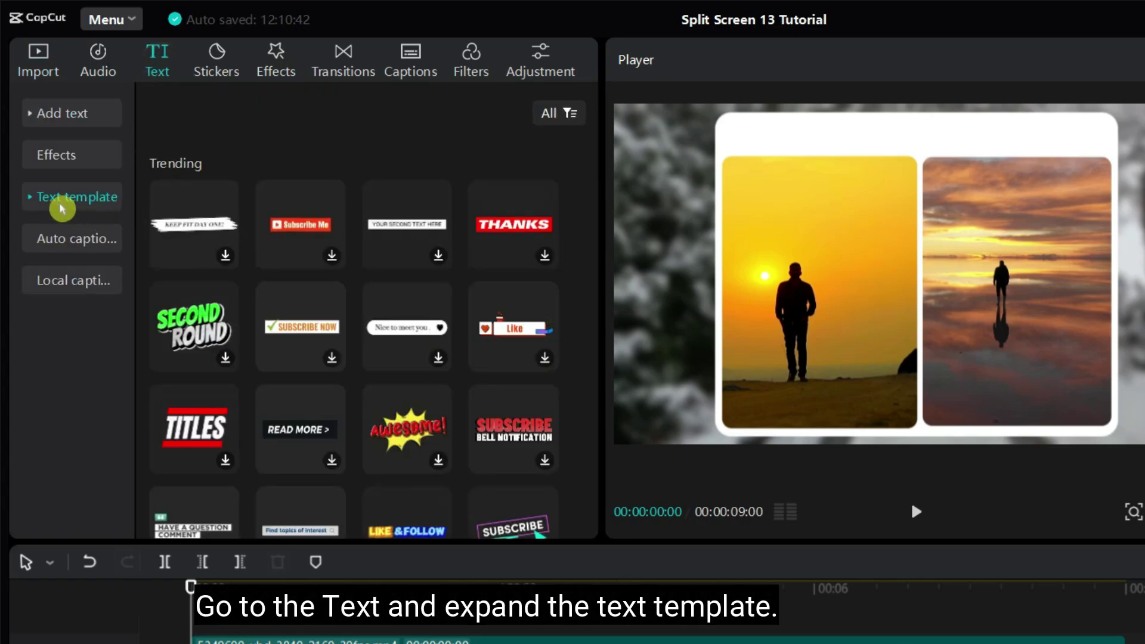
click(34, 201)
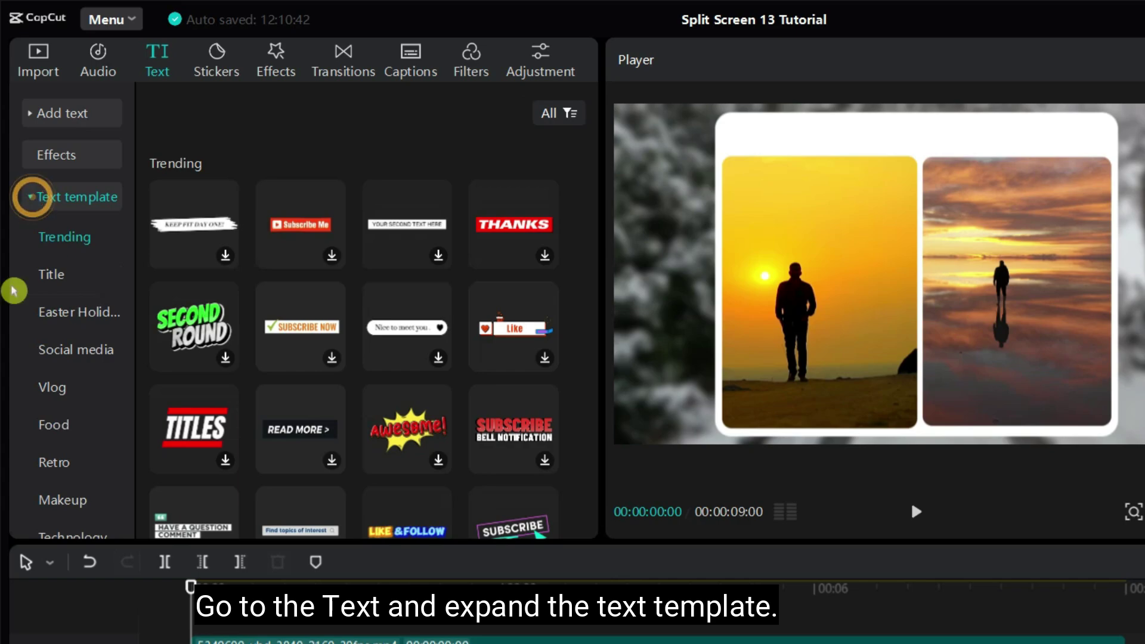
click(63, 391)
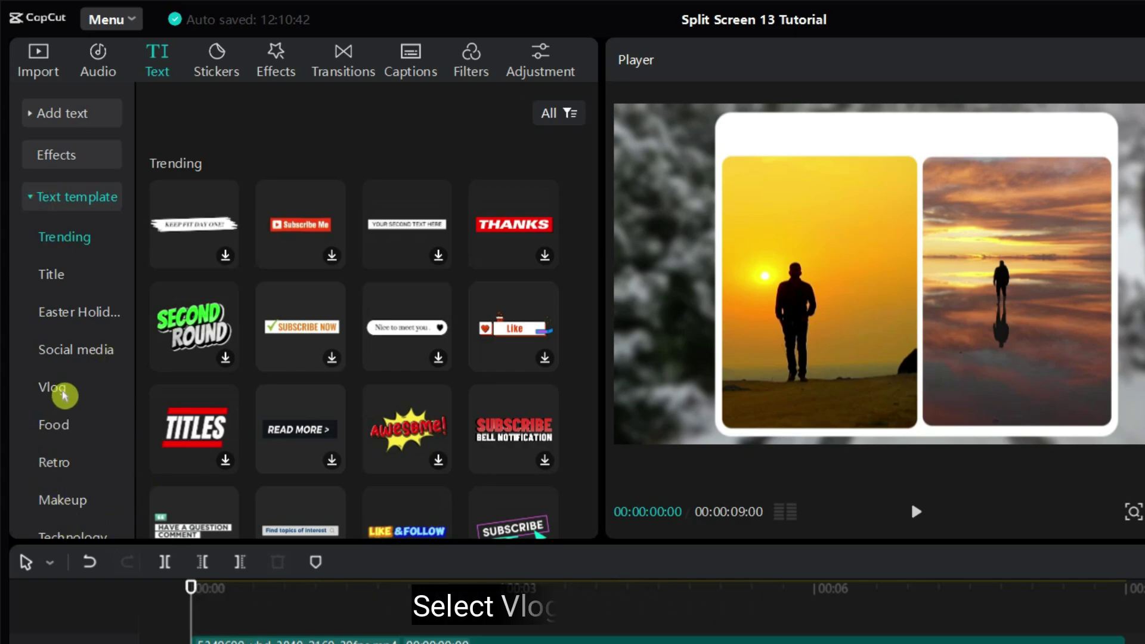
drag(134, 239, 127, 278)
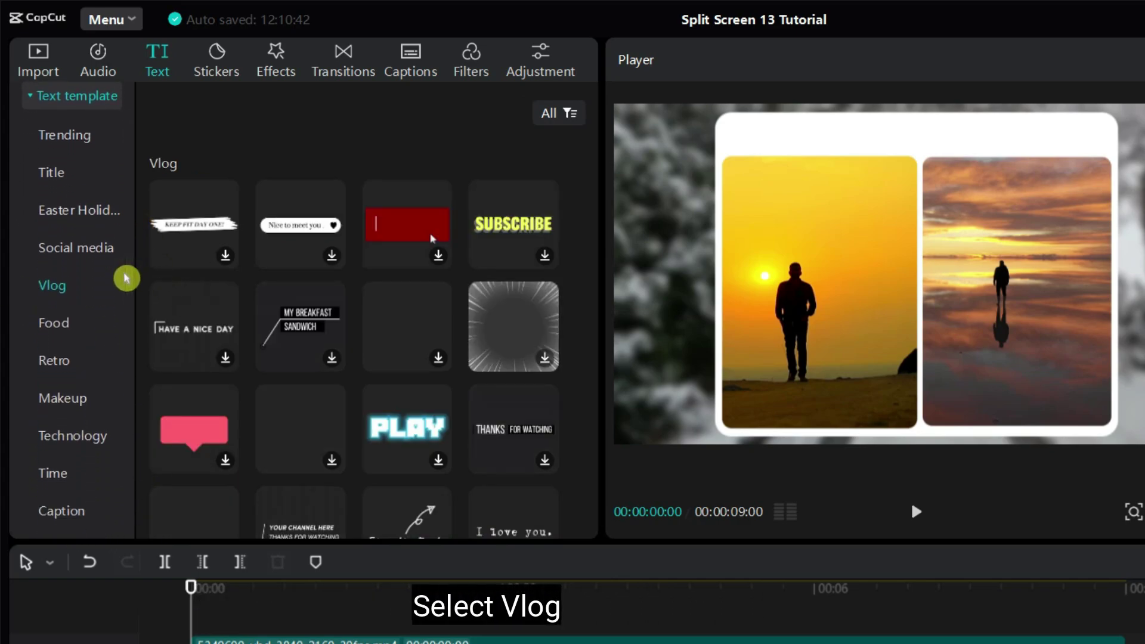
scroll(459, 276, down, 10)
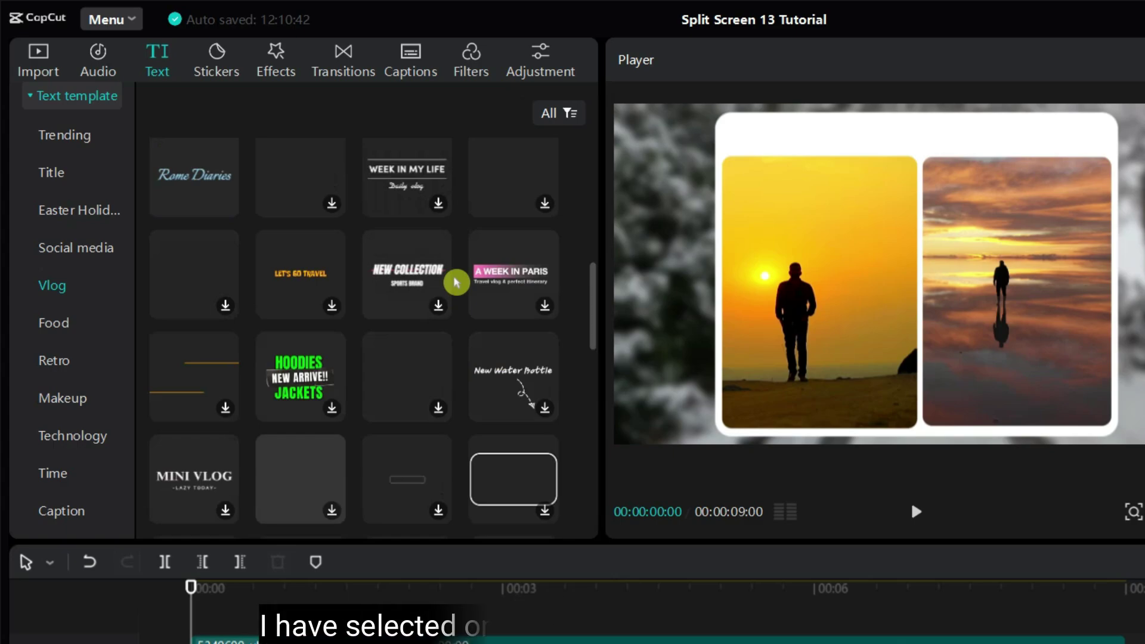
click(180, 185)
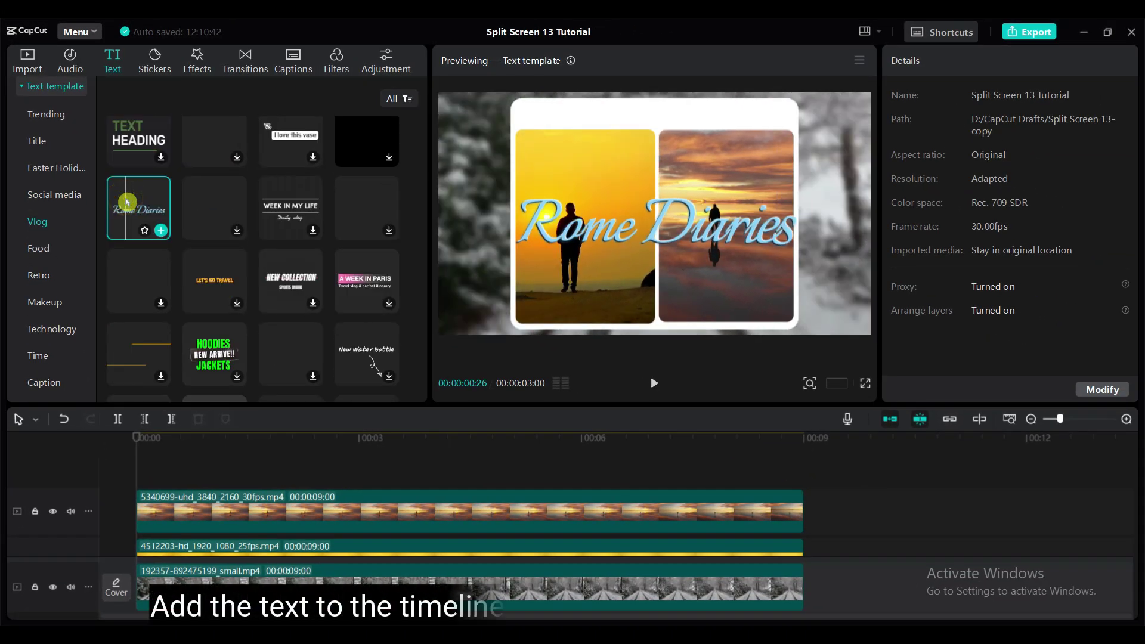
drag(128, 198, 133, 473)
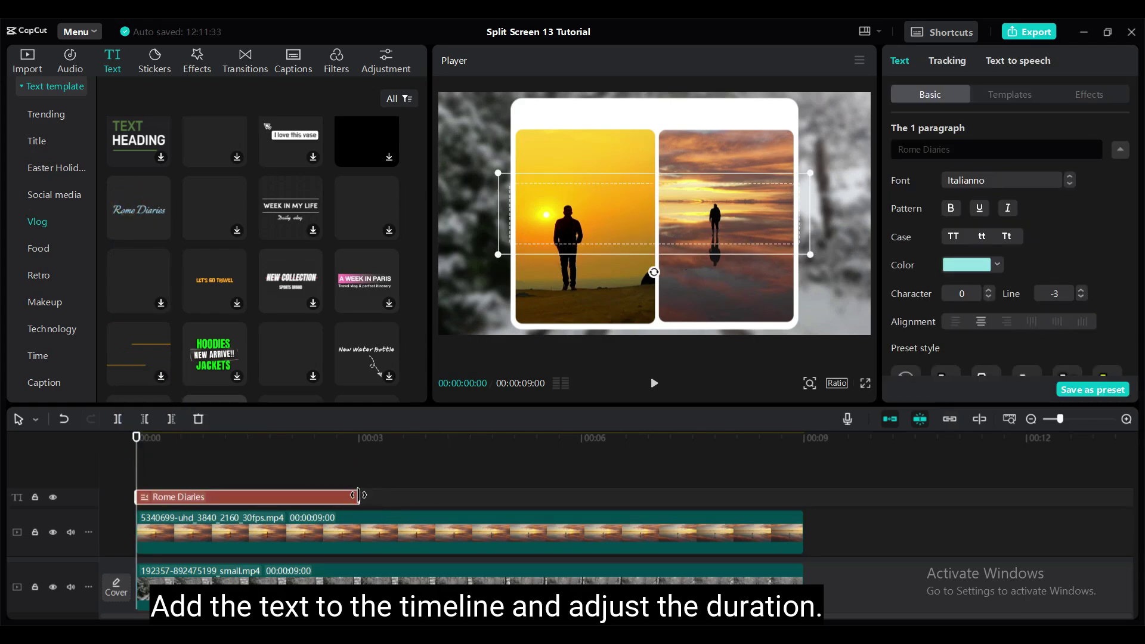
drag(359, 496, 804, 510)
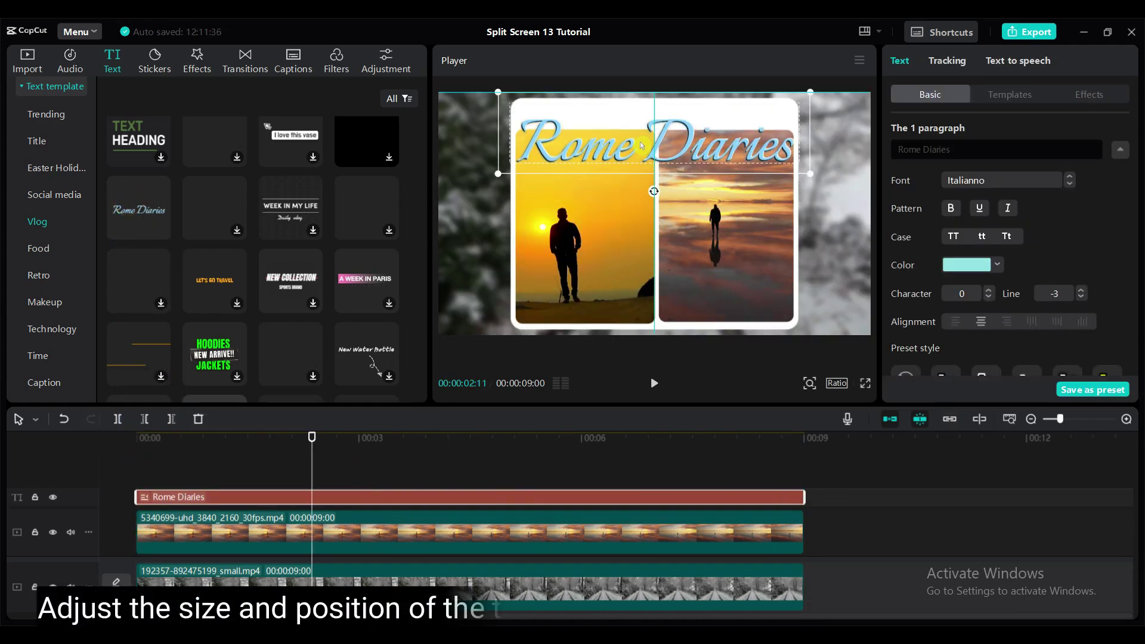
Shrink the title, move it to the top of the white card and change it to 'My Vlog Diaries'.
drag(642, 145, 643, 194)
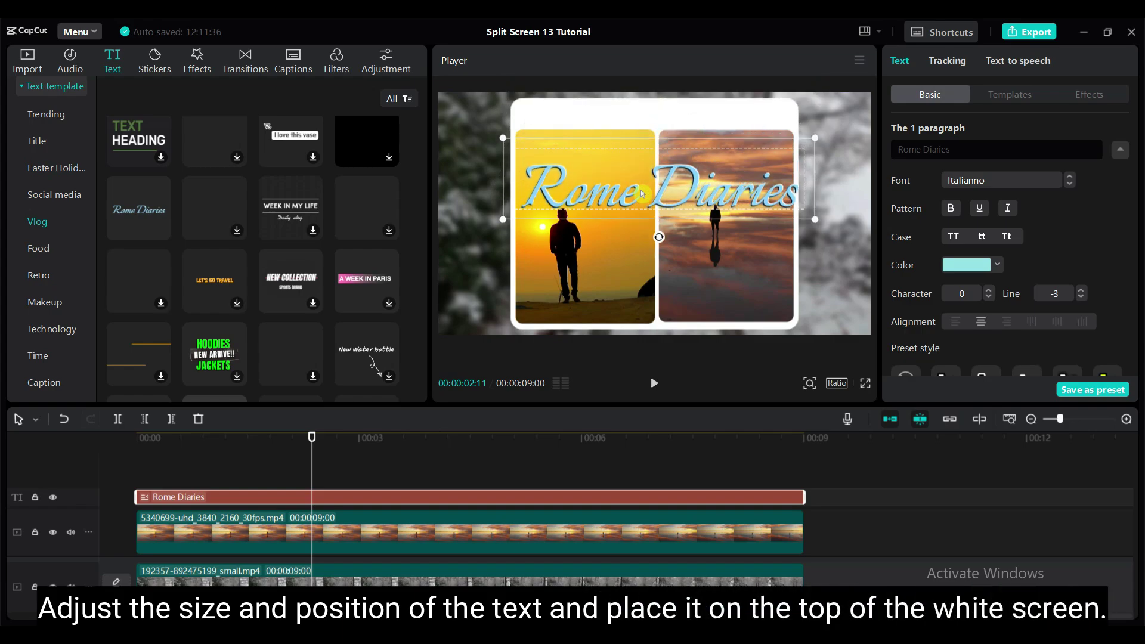
drag(820, 221, 635, 119)
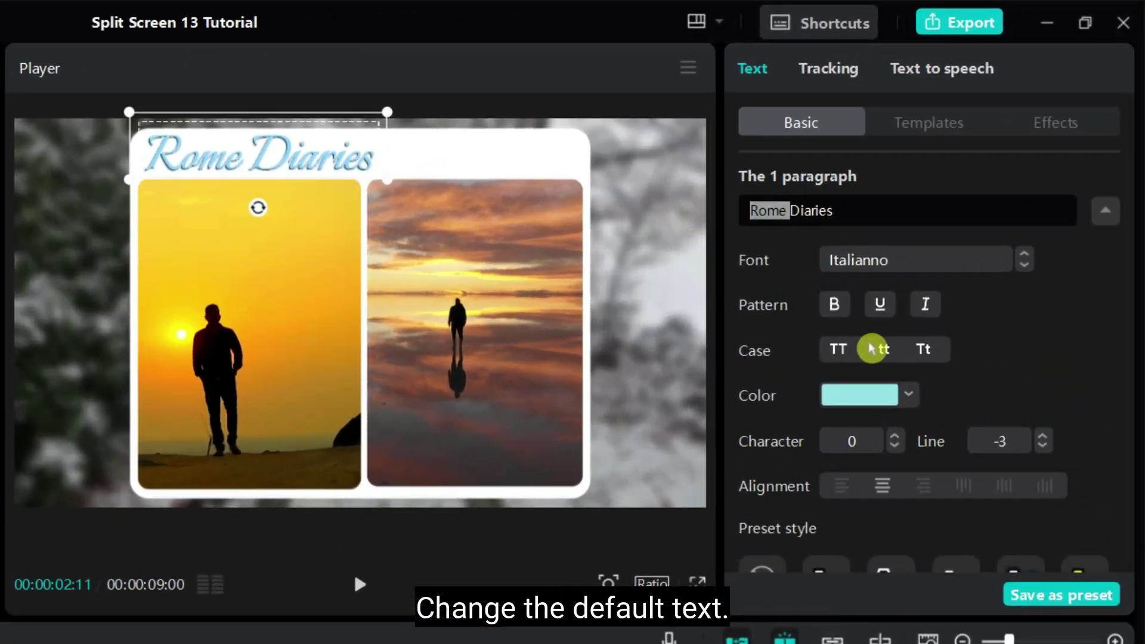
text(My Vlog)
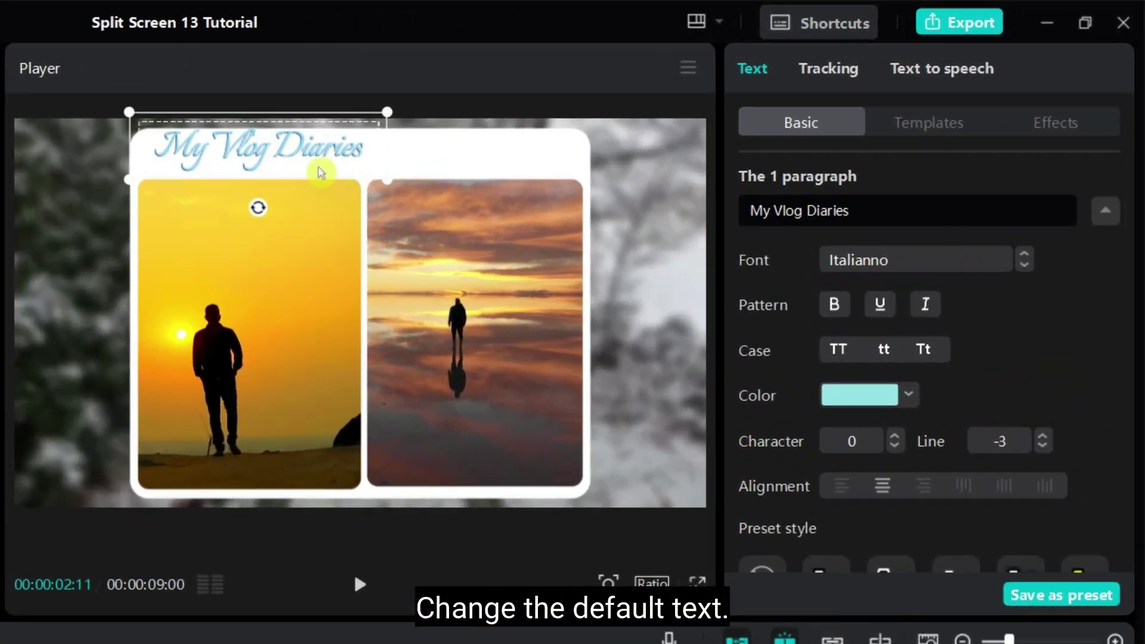
click(406, 335)
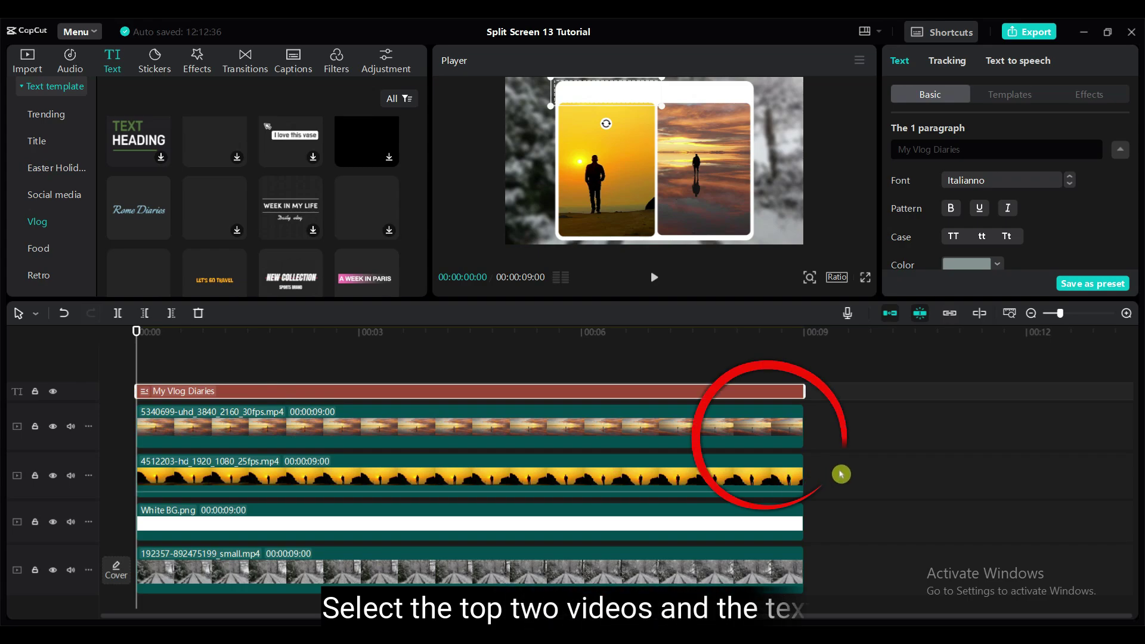
Split the title and both panel clips at 00:03 and 00:06, then preview the result.
drag(858, 486, 686, 390)
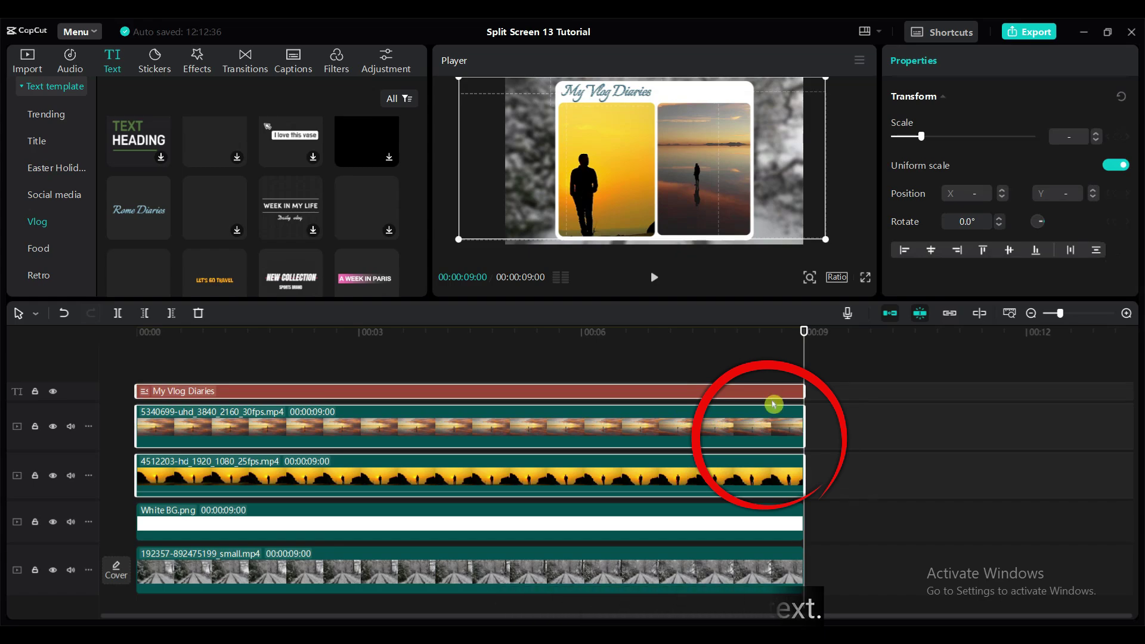
drag(804, 331, 377, 482)
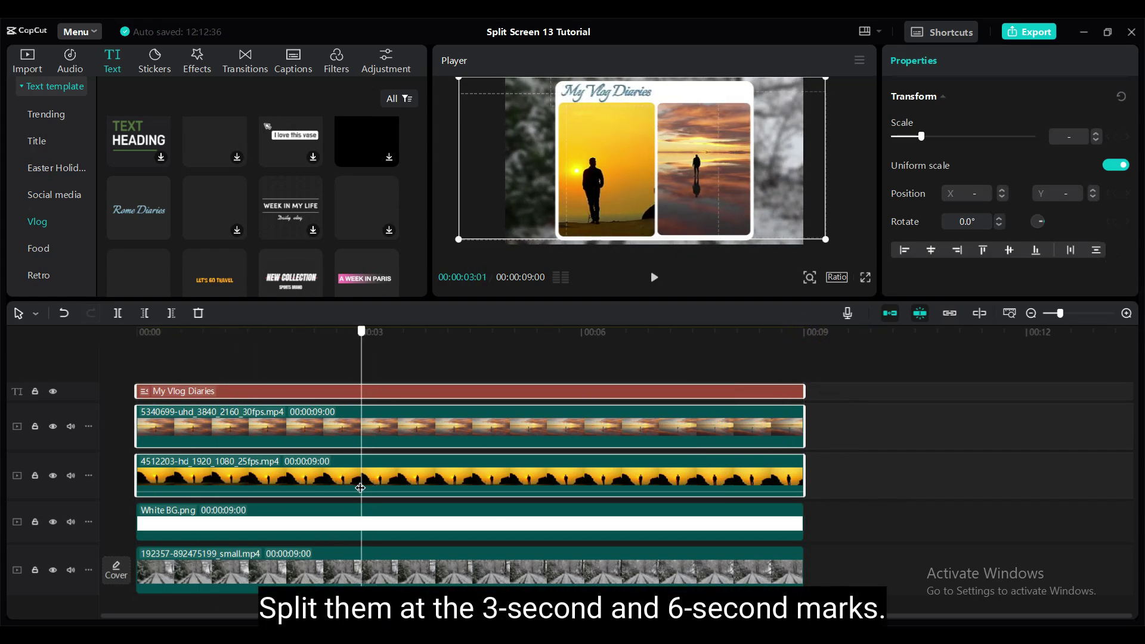
click(127, 318)
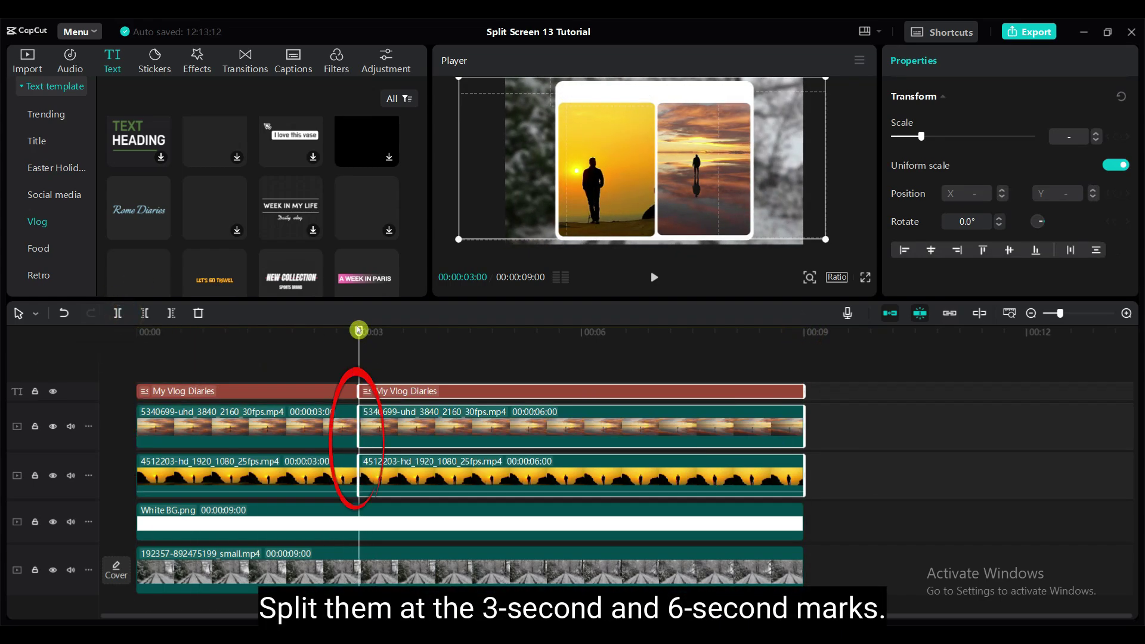
drag(359, 332, 581, 334)
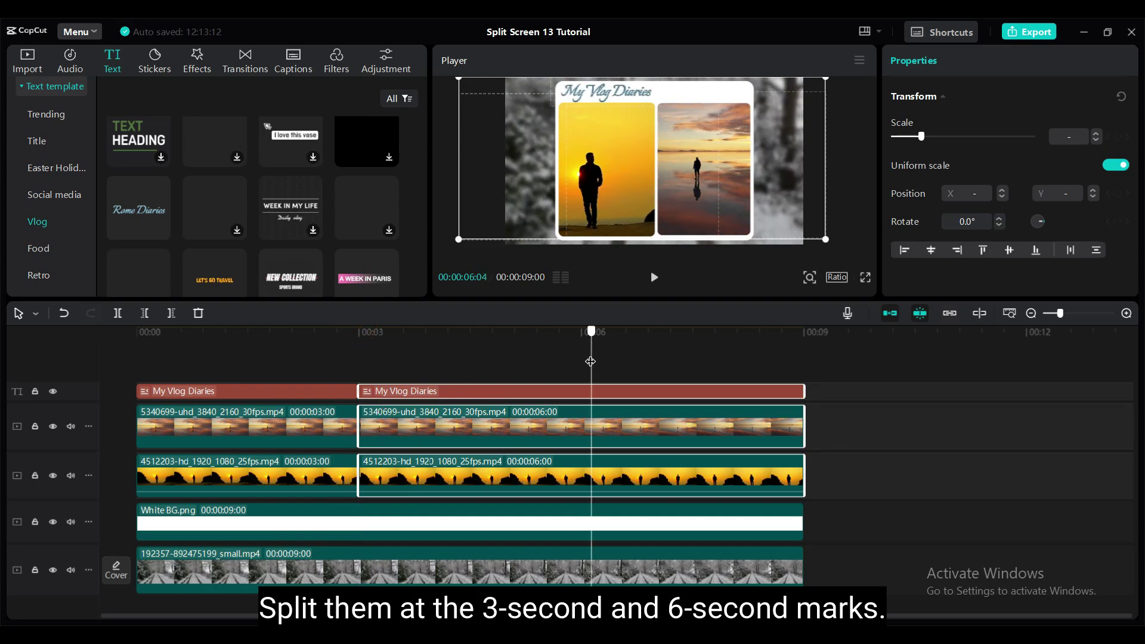
click(119, 316)
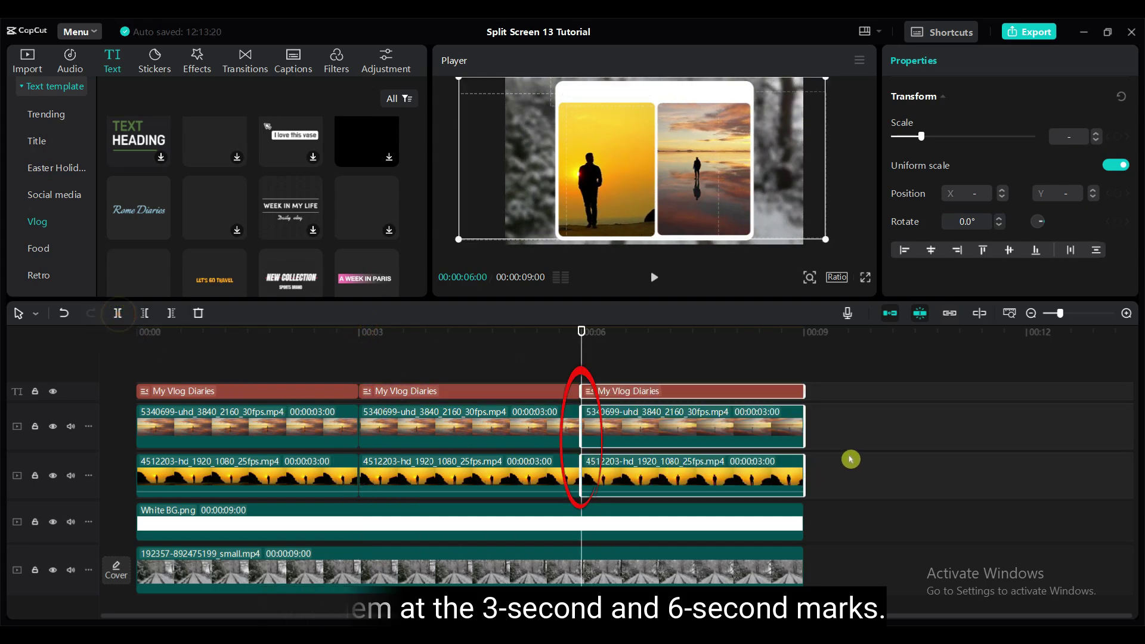
click(851, 459)
click(652, 312)
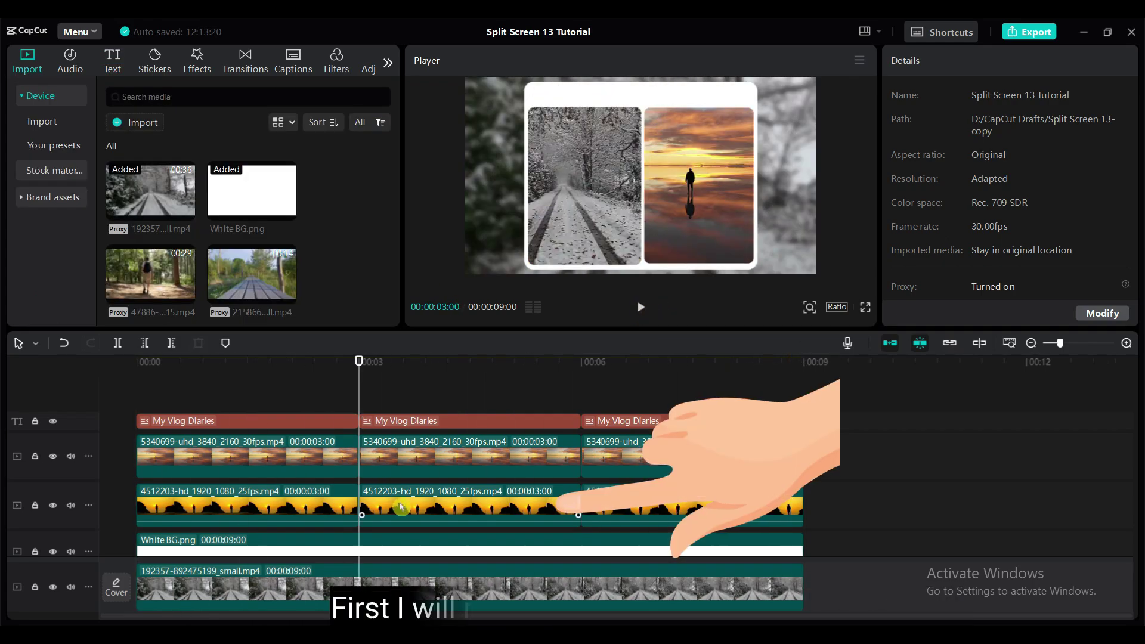
Swap the middle 3-second sunset piece for the forest hiker clip, keeping the original video effects.
click(399, 505)
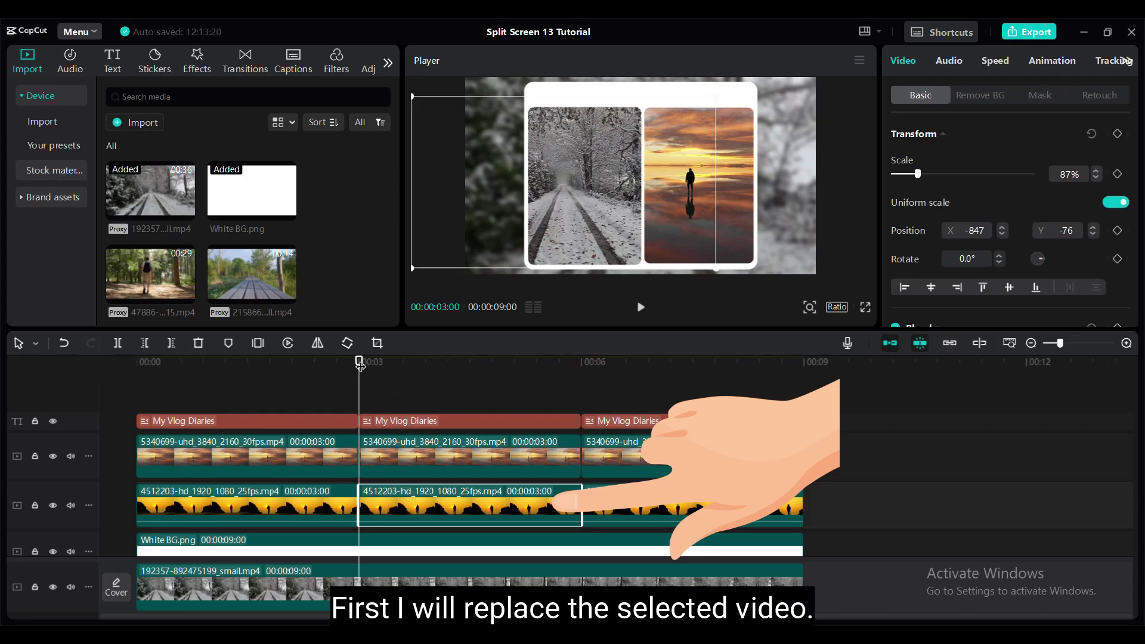
drag(359, 364, 376, 364)
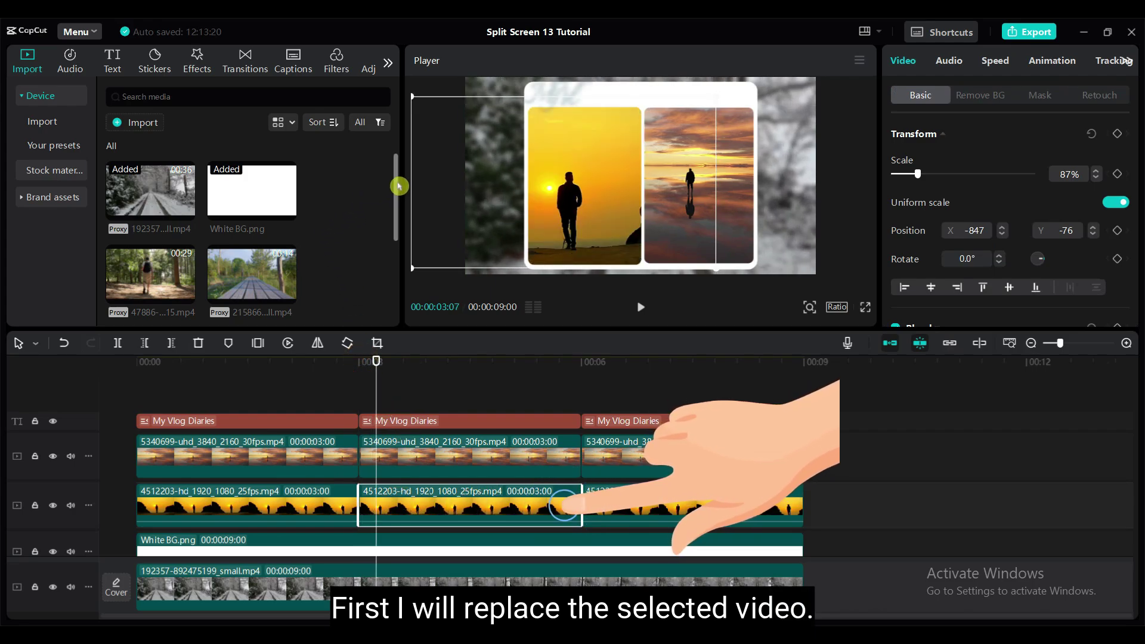
drag(399, 187, 398, 217)
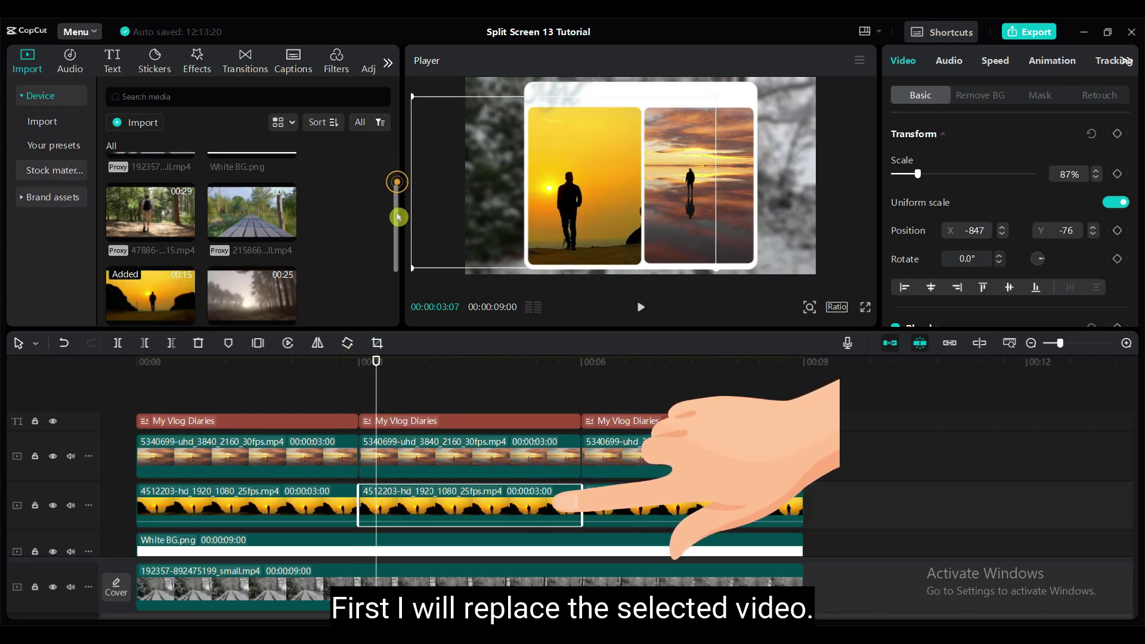
click(155, 225)
drag(175, 188, 480, 575)
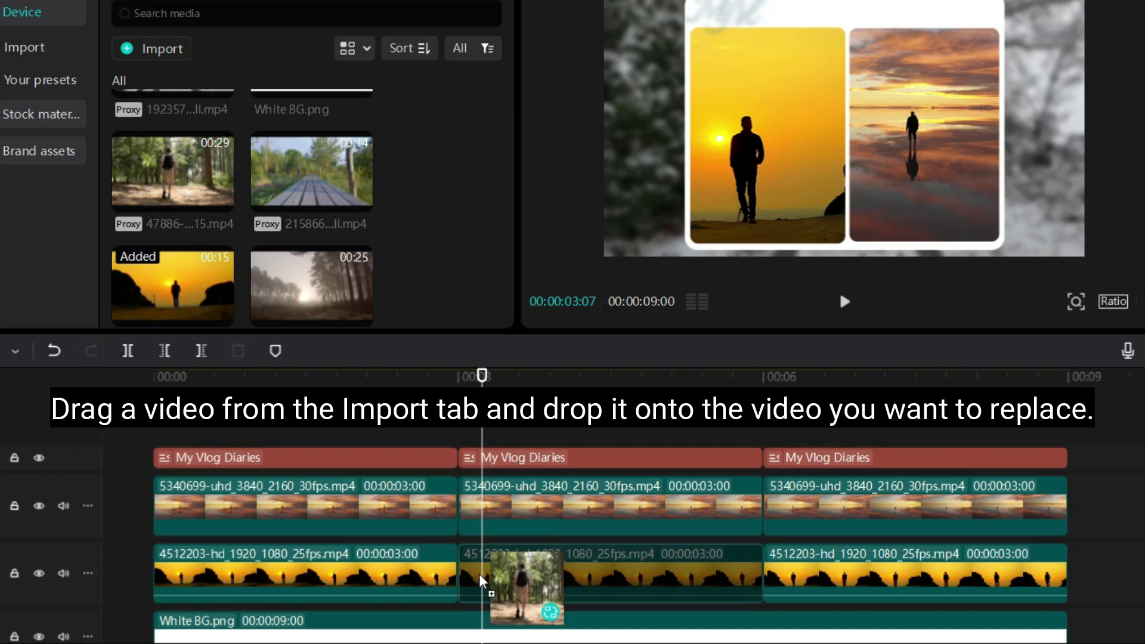
drag(480, 575, 476, 577)
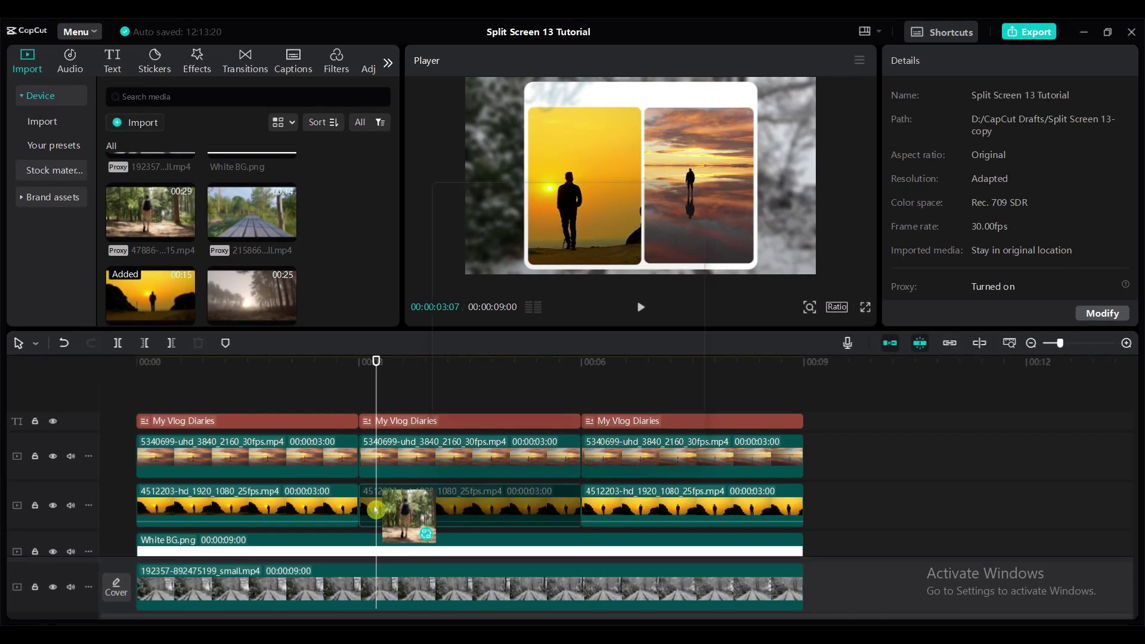
drag(375, 510, 376, 510)
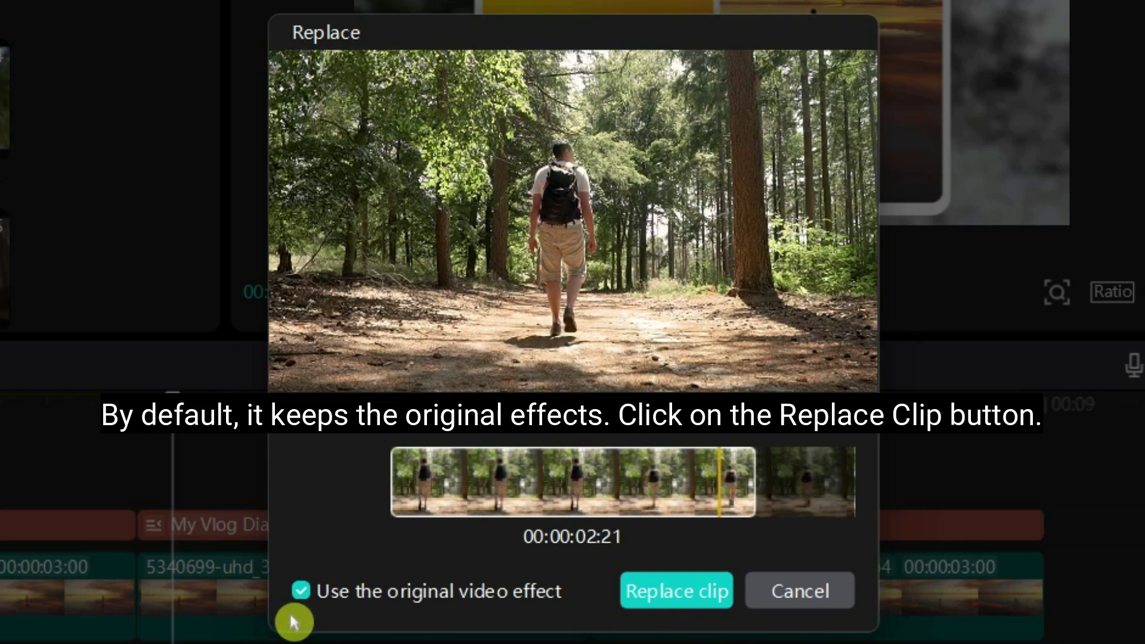
click(684, 605)
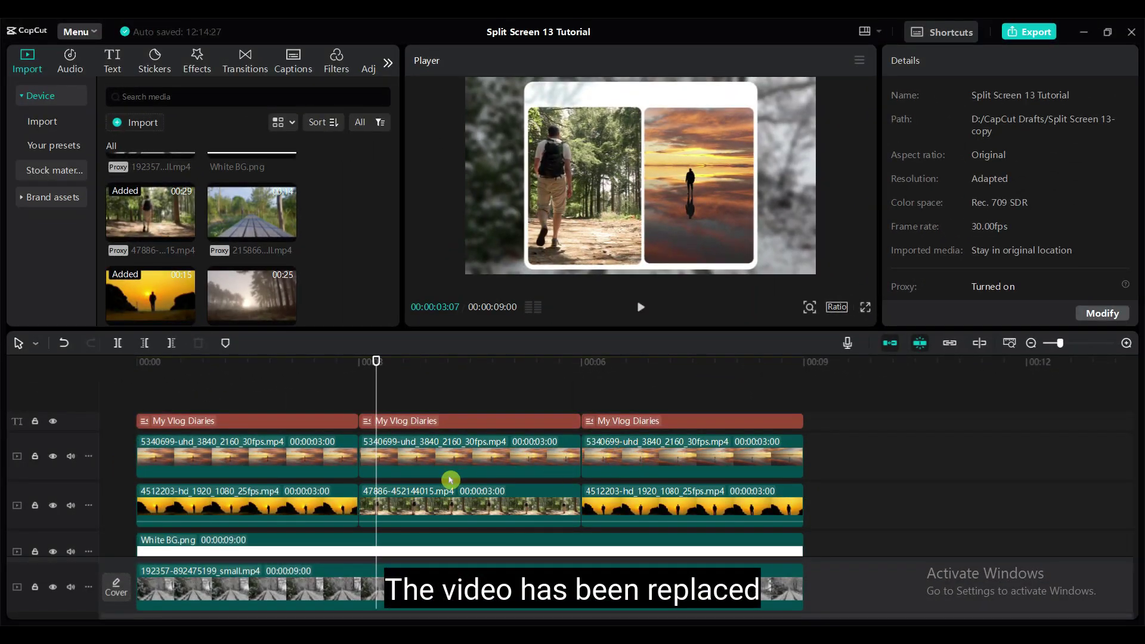
Shift the forest video left in its panel and nudge its mask to fit.
mouse_move(377, 372)
mouse_down()
mouse_move(363, 373)
mouse_move(429, 375)
mouse_move(388, 384)
mouse_up()
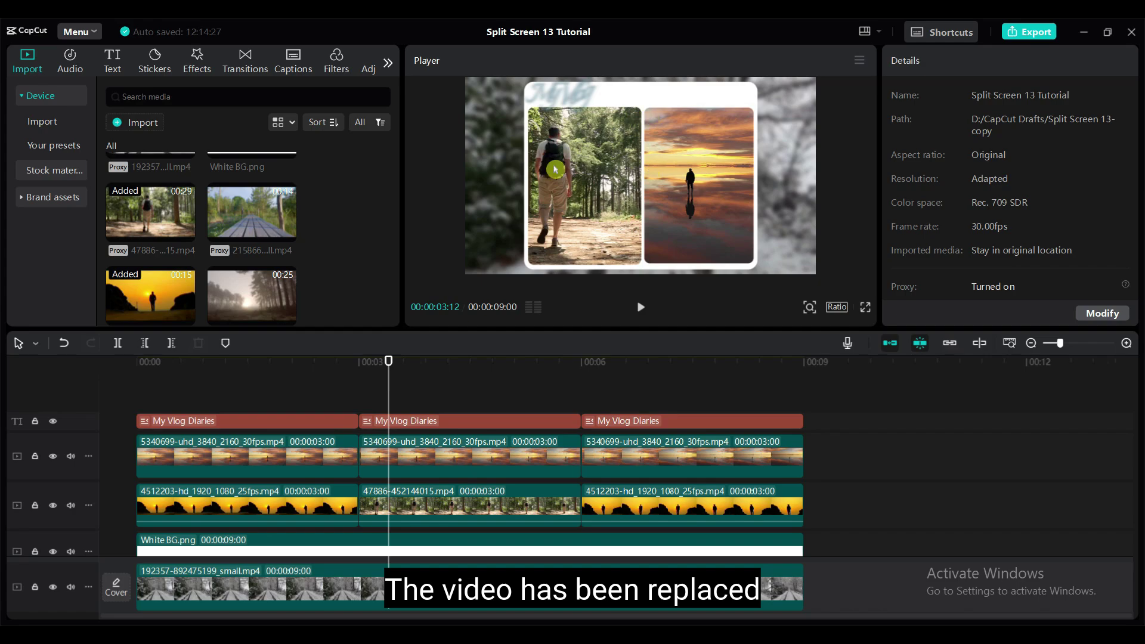
click(580, 191)
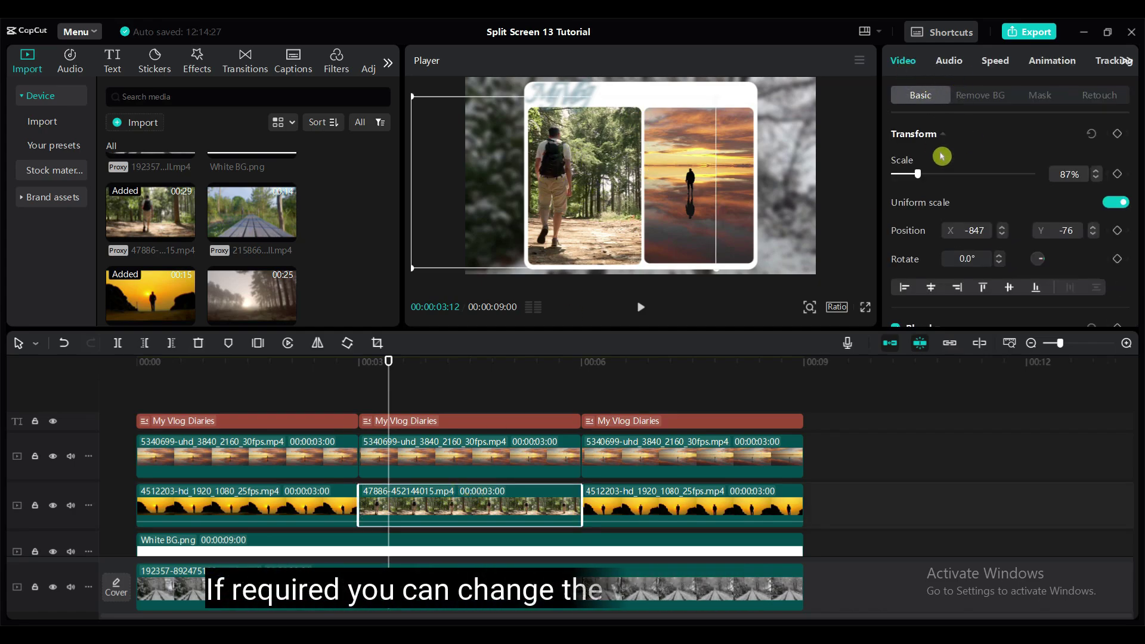
drag(581, 192, 593, 162)
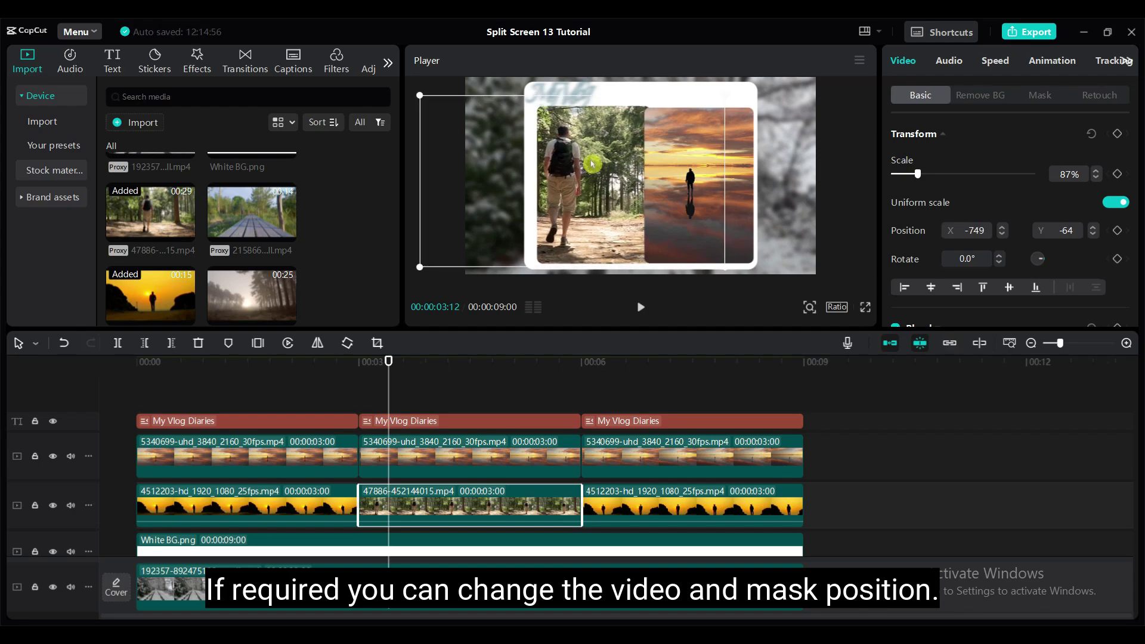
click(1039, 95)
drag(627, 184, 620, 185)
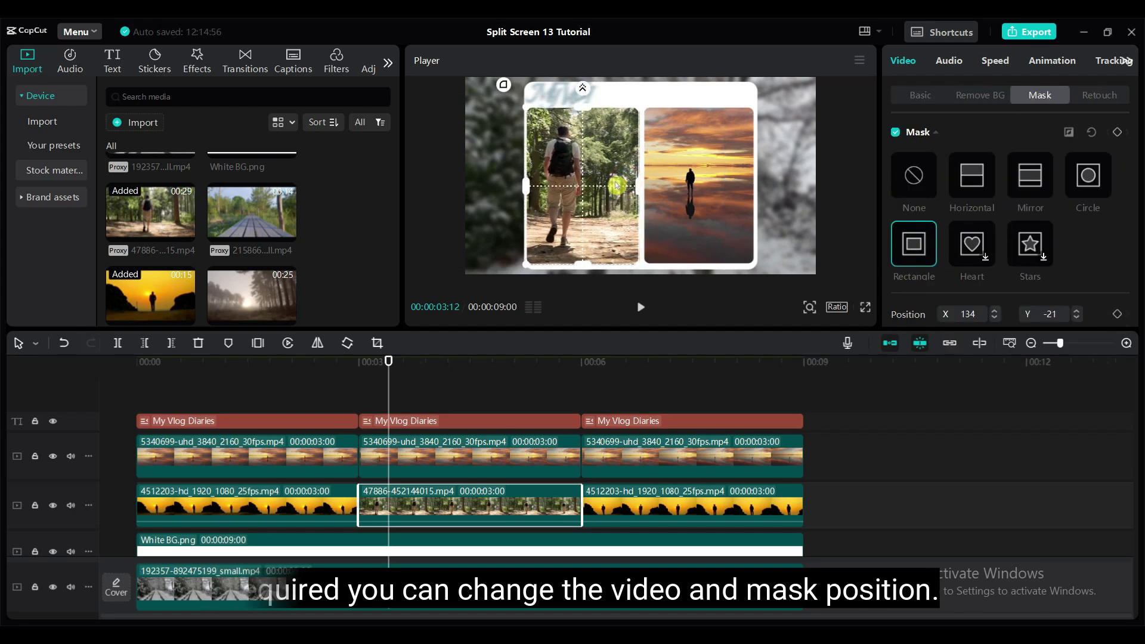
Replace the middle right-panel clip with the boardwalk video and shift the road-walker video right.
click(455, 443)
drag(252, 211, 377, 456)
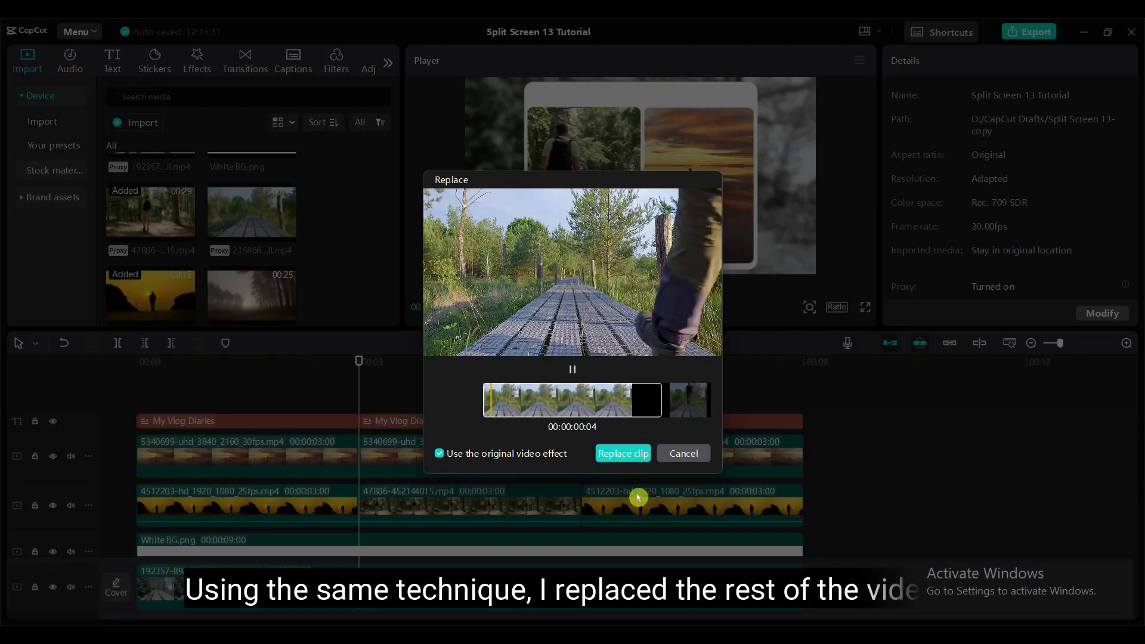
click(634, 457)
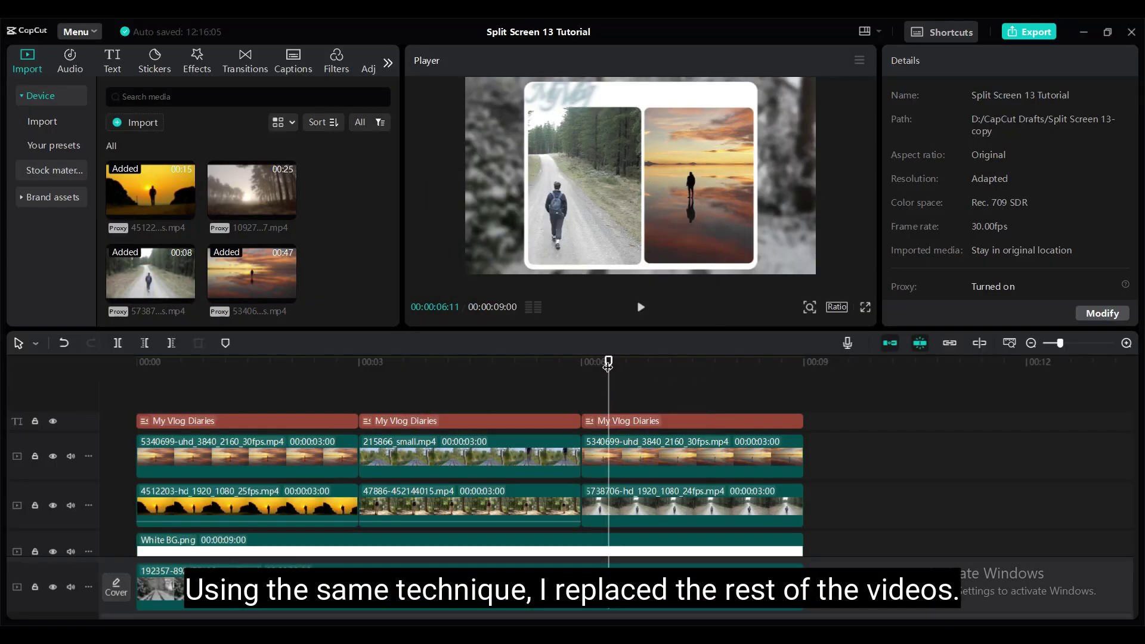
click(673, 219)
drag(673, 219, 598, 191)
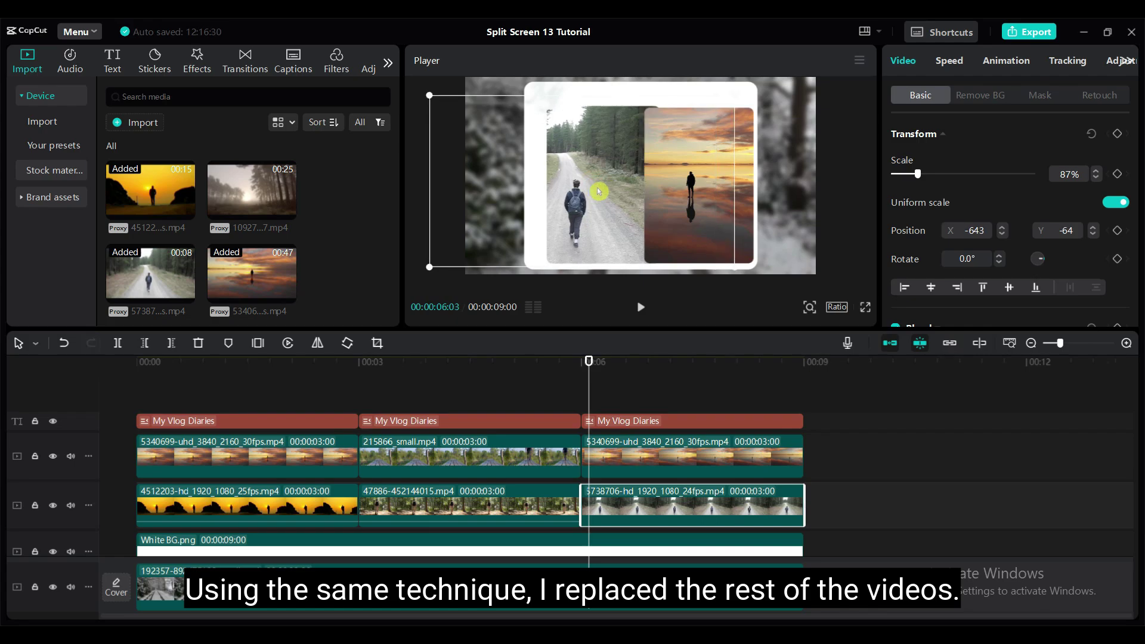
Replace the third right-panel clip with the misty forest video and reshape its mask to fit.
click(243, 188)
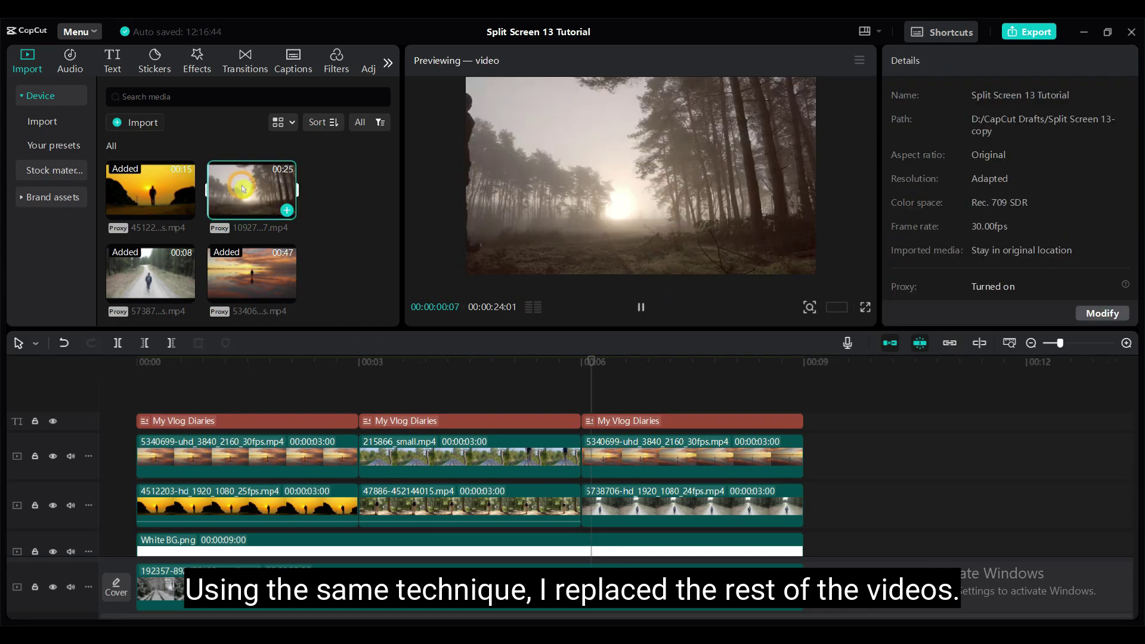
drag(244, 188, 603, 453)
click(623, 460)
click(638, 456)
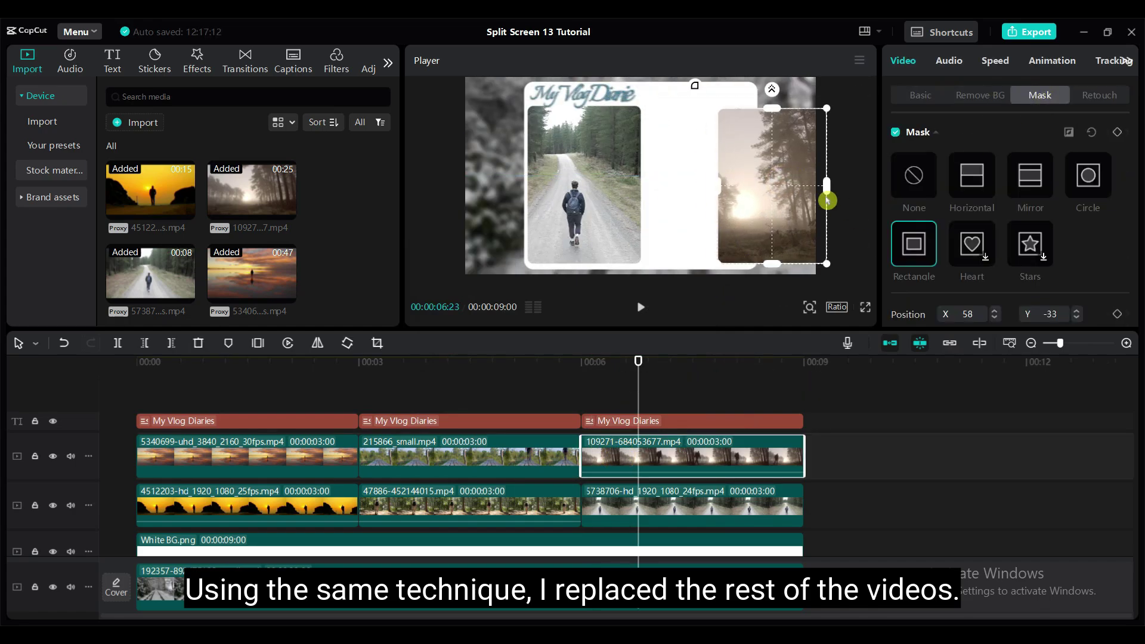
drag(825, 192, 754, 183)
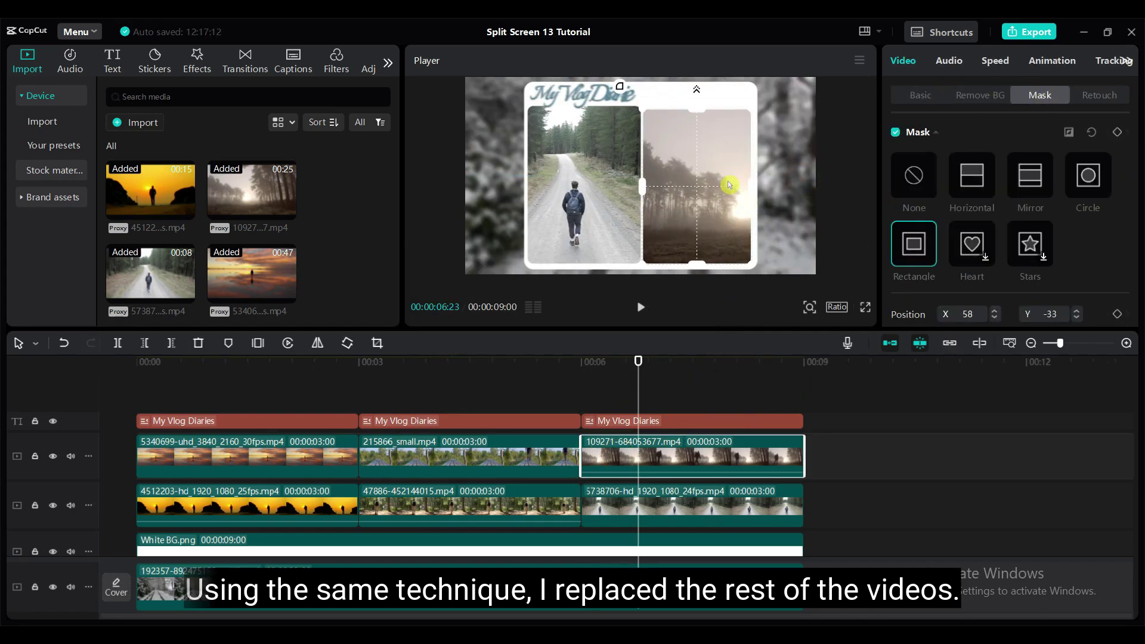
drag(644, 366, 248, 390)
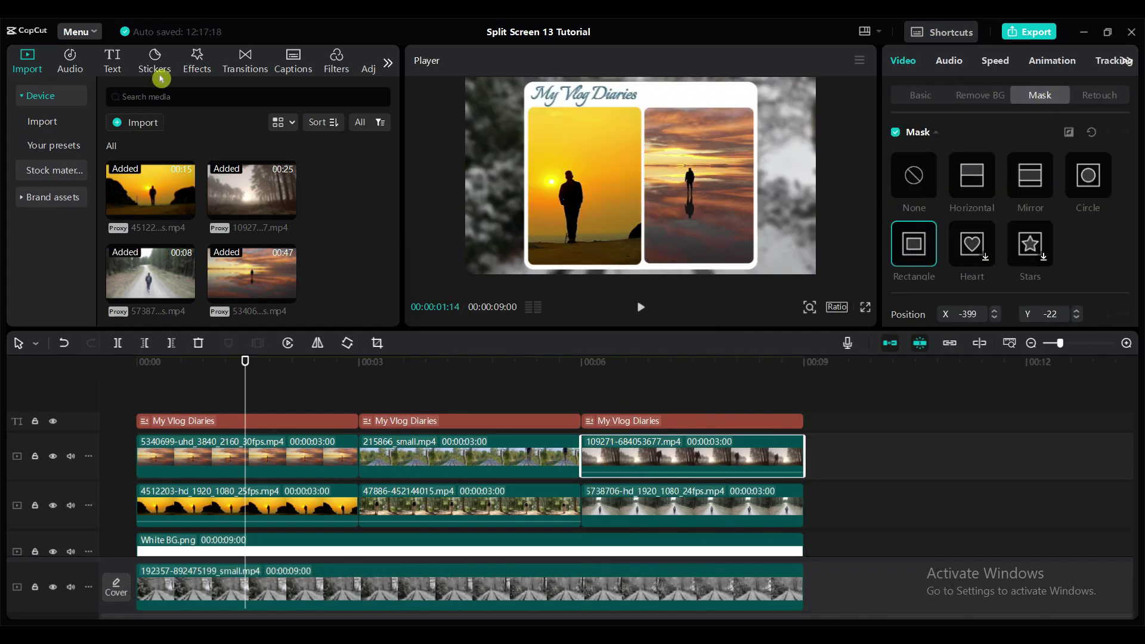
Place Basic's Wipe Up between the first two lower-track clips and stretch it to 1.5s.
click(245, 68)
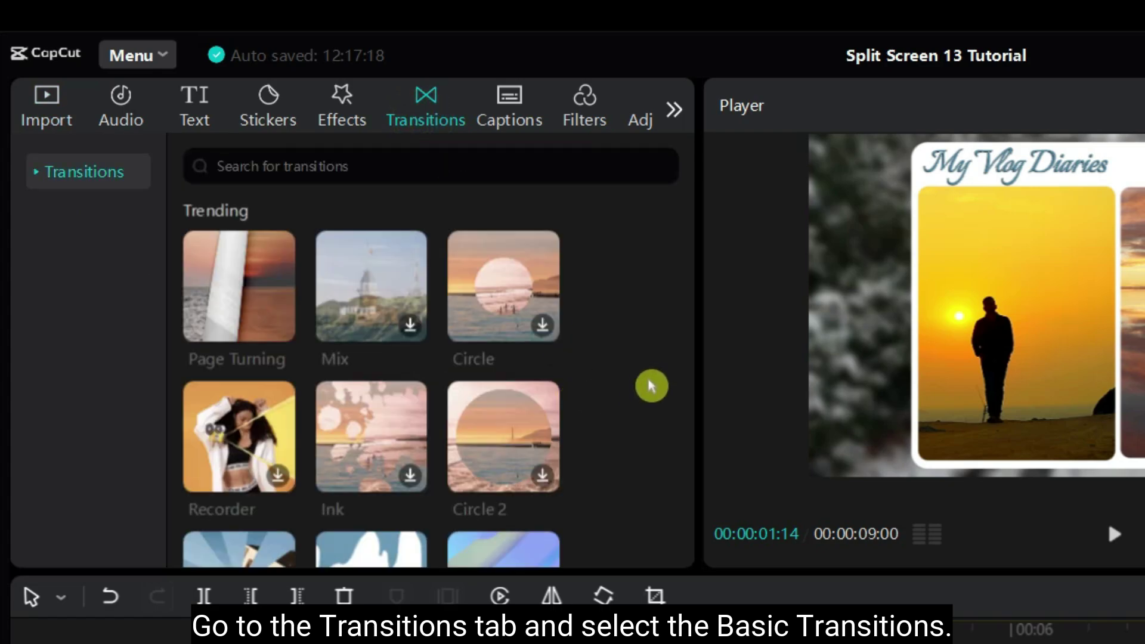
scroll(101, 284, down, 2)
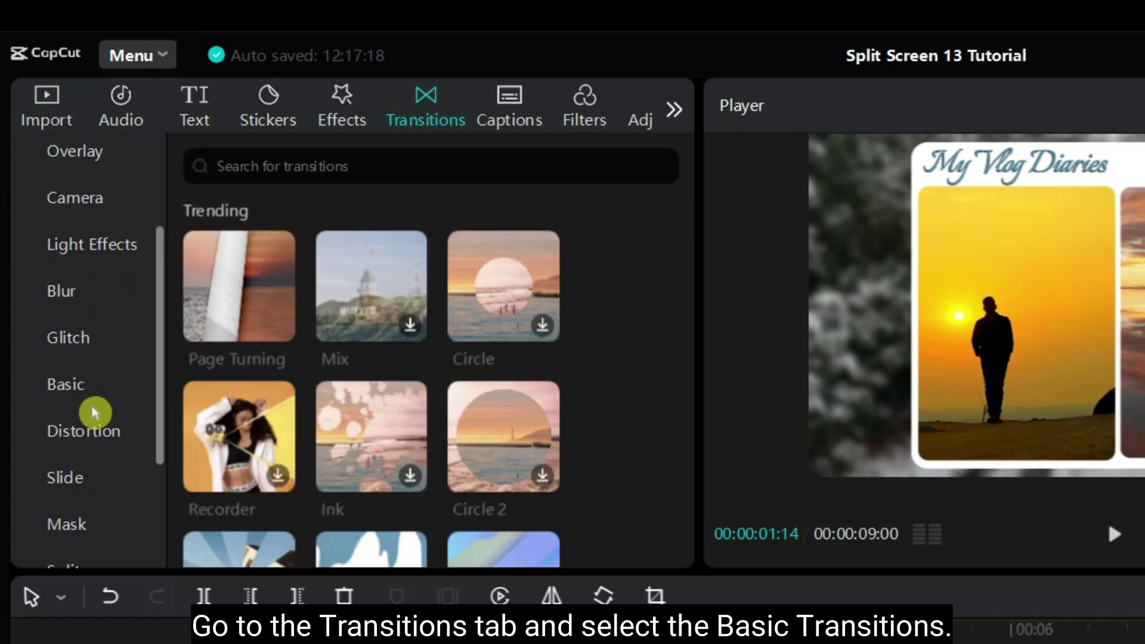
click(52, 394)
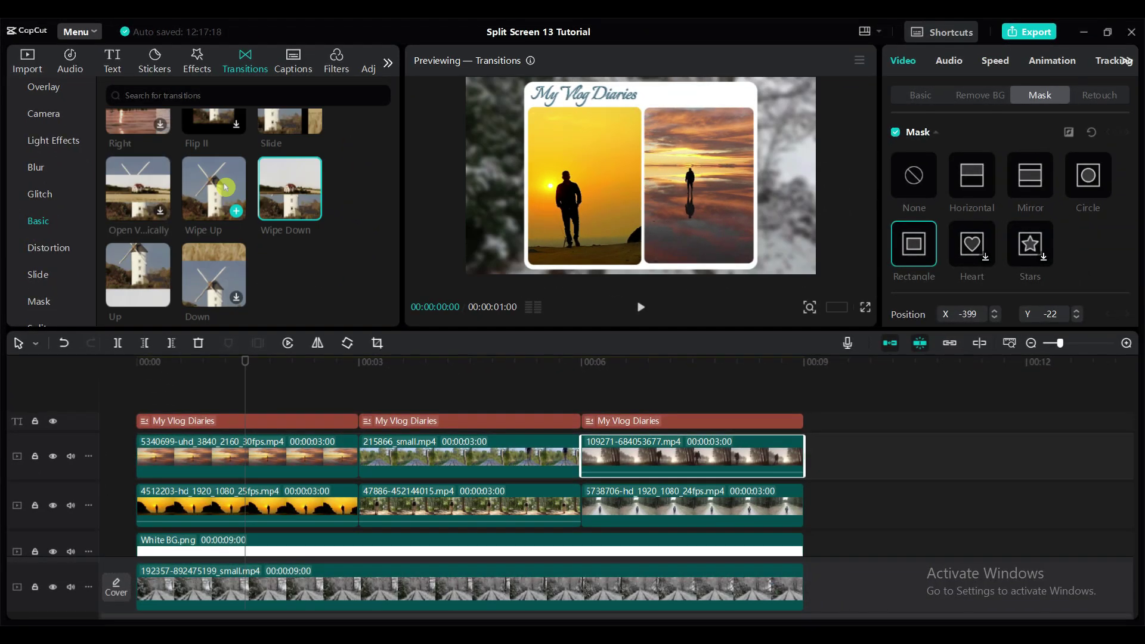
drag(374, 317, 476, 643)
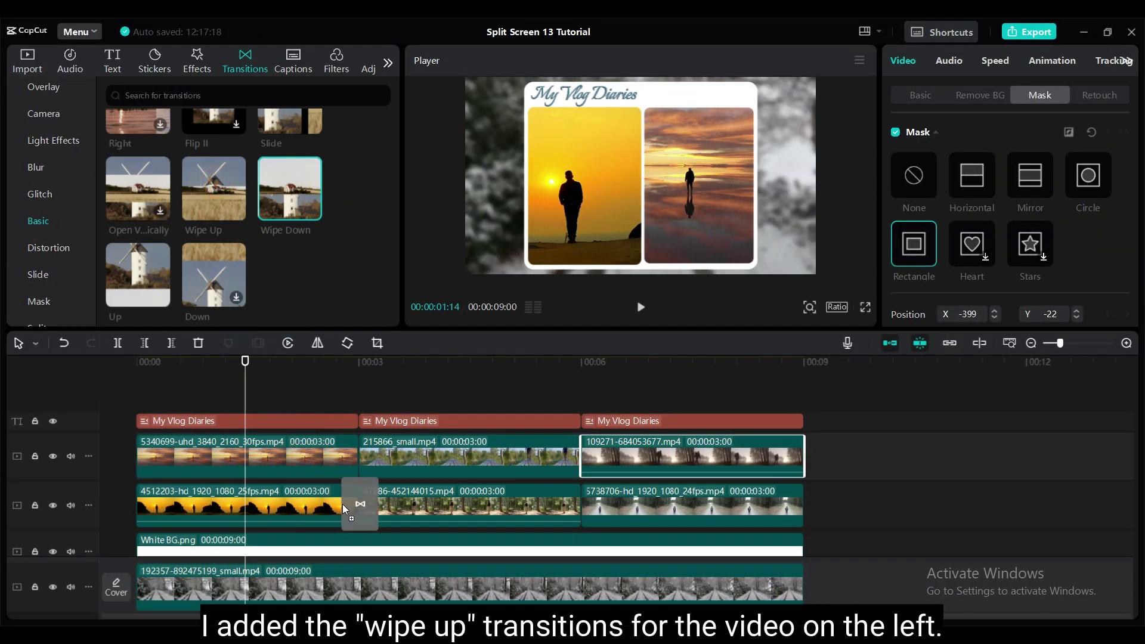
drag(341, 503, 342, 504)
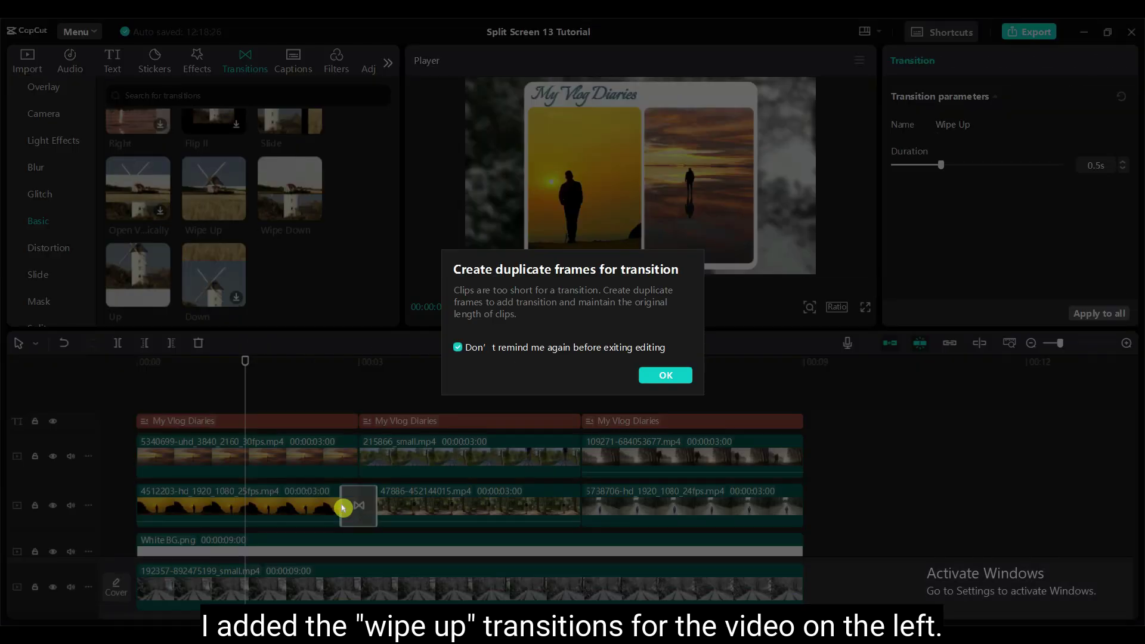
click(655, 374)
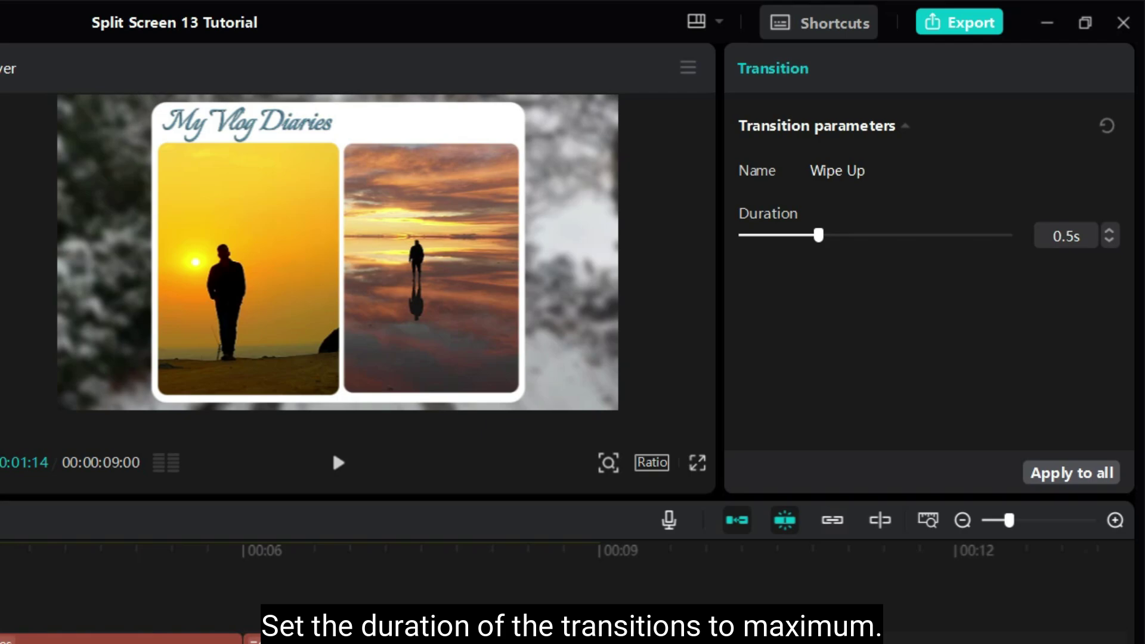
drag(970, 236, 1012, 235)
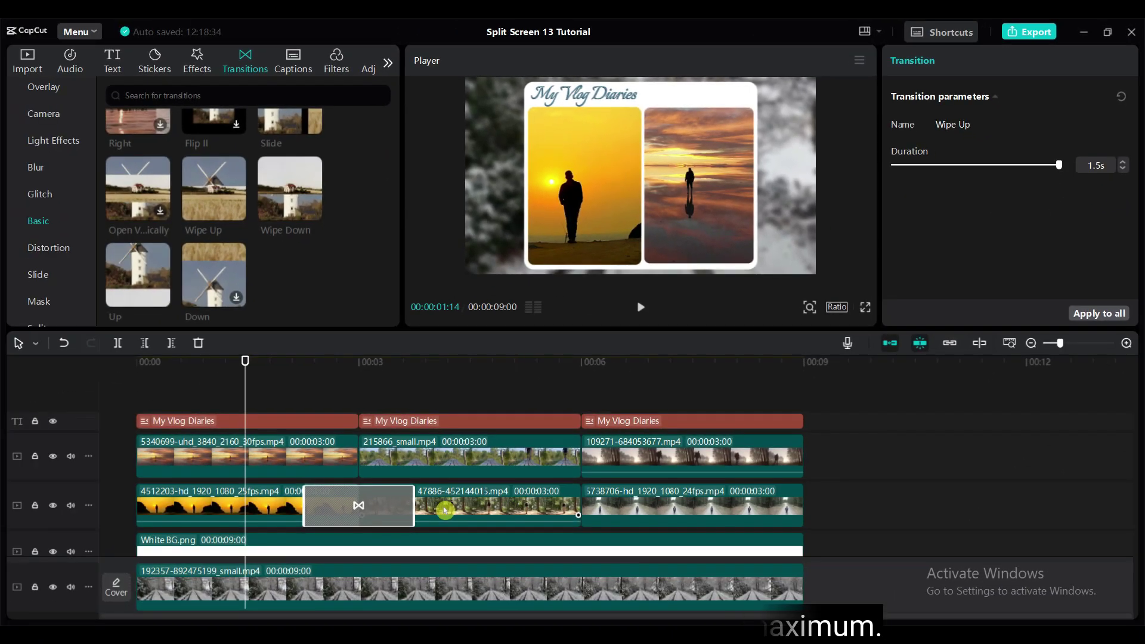
Place a 1.5s Wipe Down between the first two top-track clips and preview it.
drag(255, 385, 304, 408)
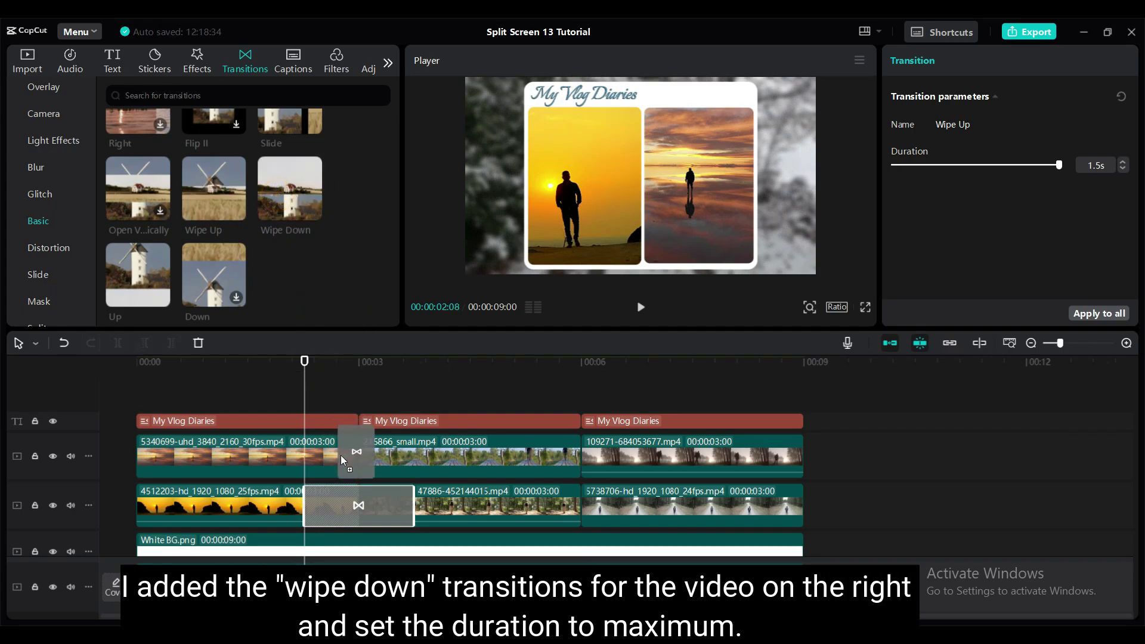
drag(341, 456, 343, 456)
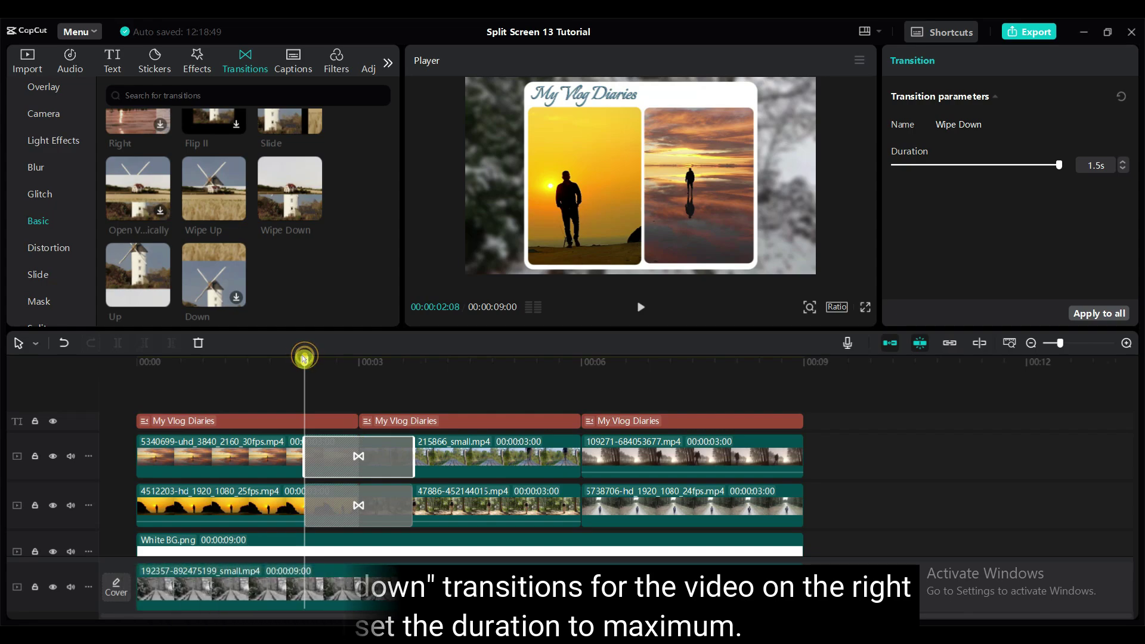
drag(305, 360, 417, 412)
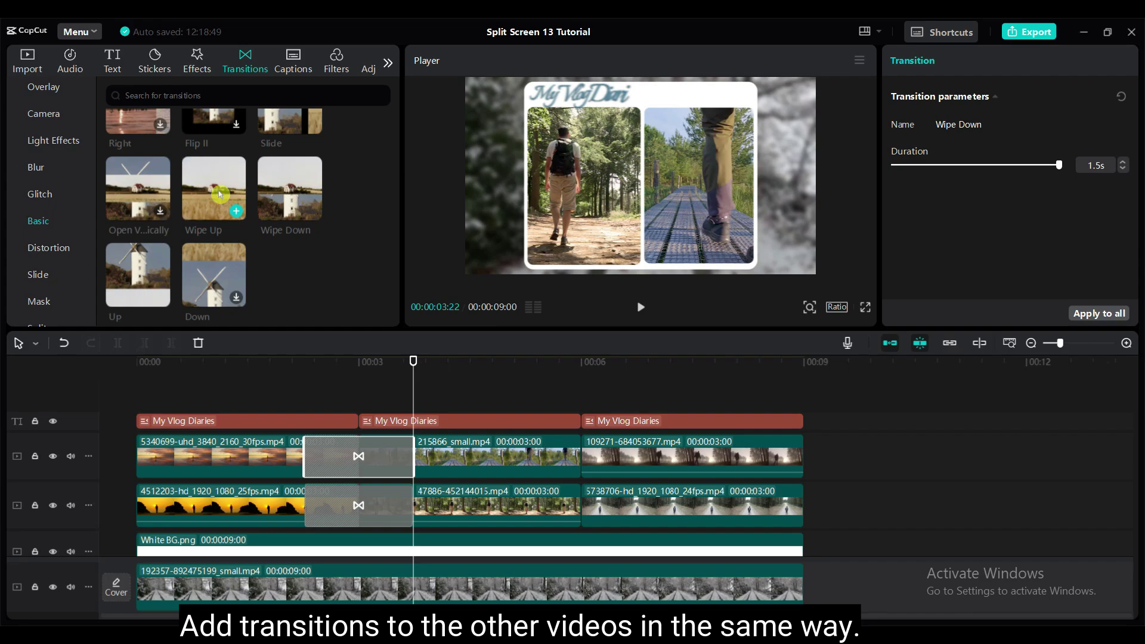